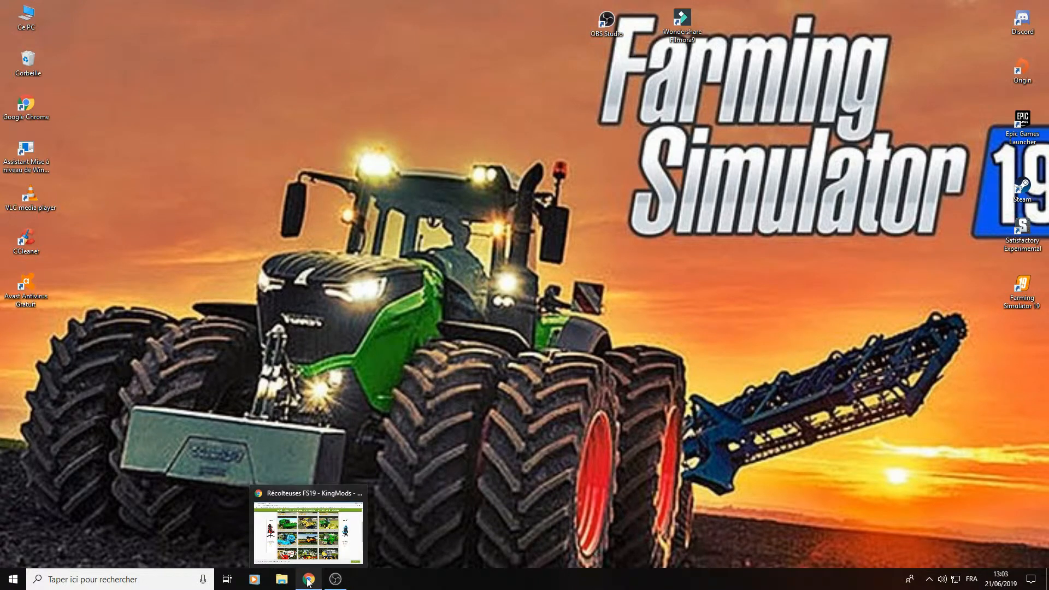
# - Switch to Chrome and open the Récolteuses category on the KingMods site
pyautogui.click(309, 581)
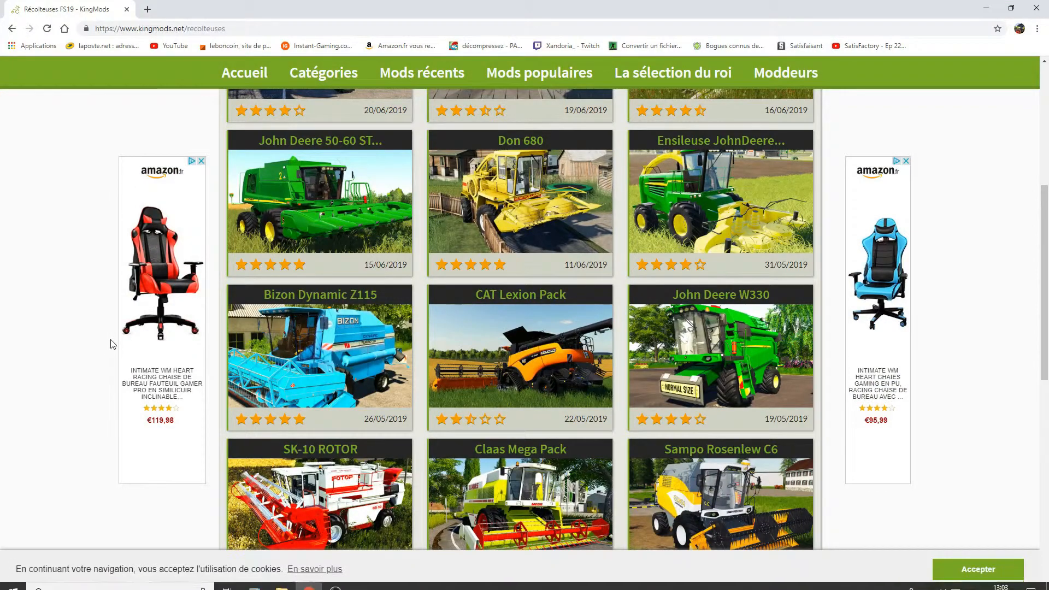
pyautogui.scroll(4, 109, 116)
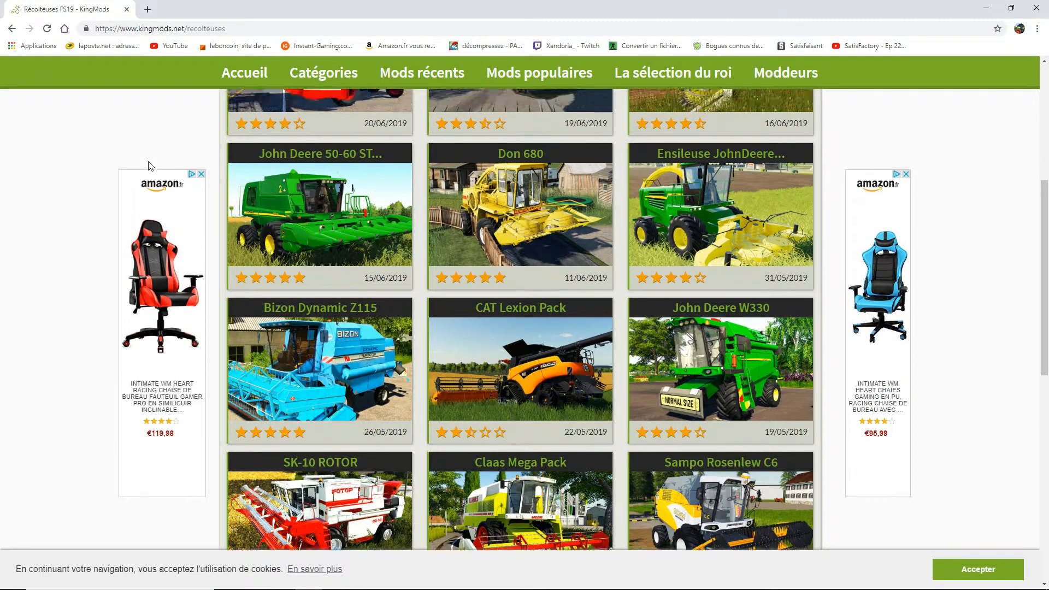
pyautogui.scroll(2, 164, 158)
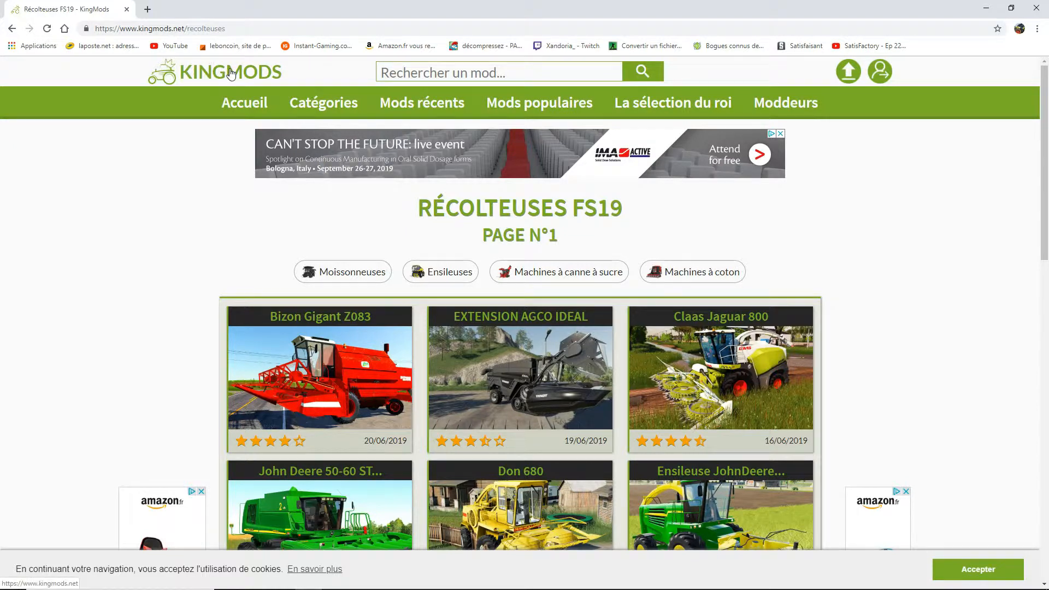
pyautogui.moveTo(306, 103)
pyautogui.scroll(-1, 82, 348)
pyautogui.scroll(1, 83, 347)
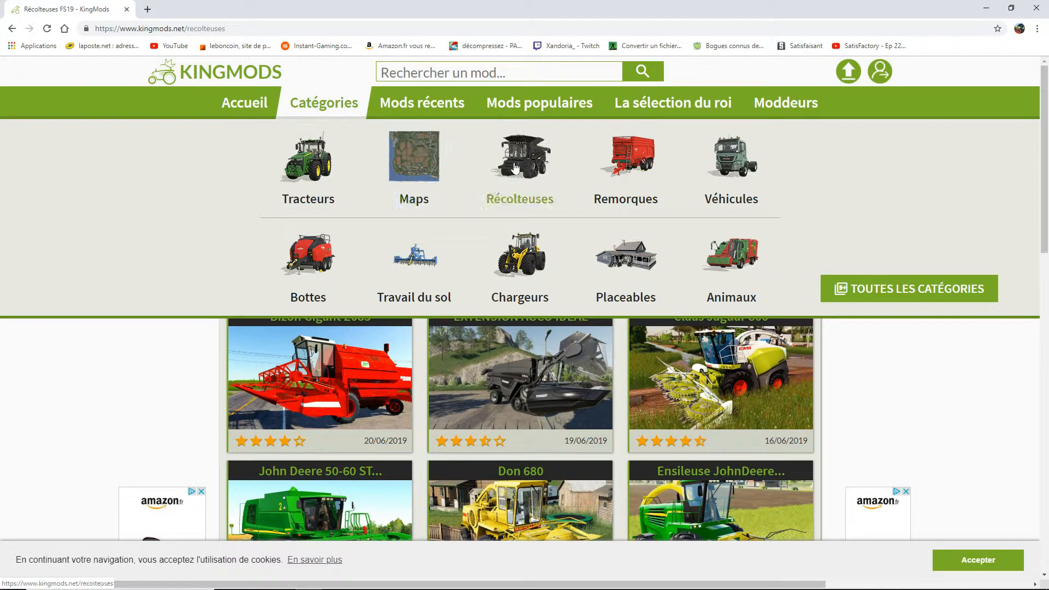
pyautogui.click(520, 158)
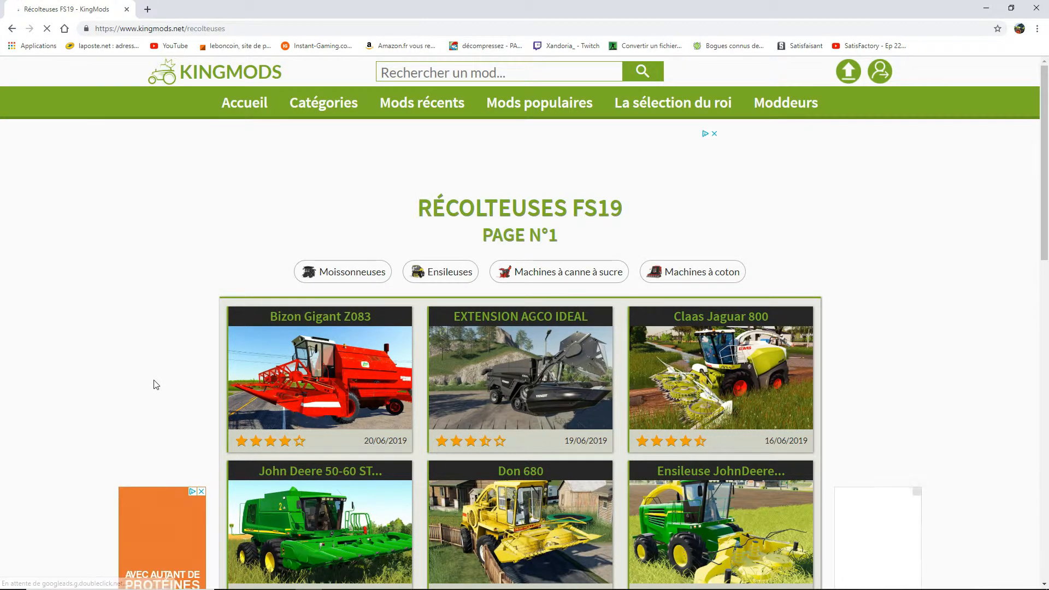
# - Open the CAT Lexion Pack mod page, review its details and download option, and close the browser
pyautogui.scroll(-3, 155, 382)
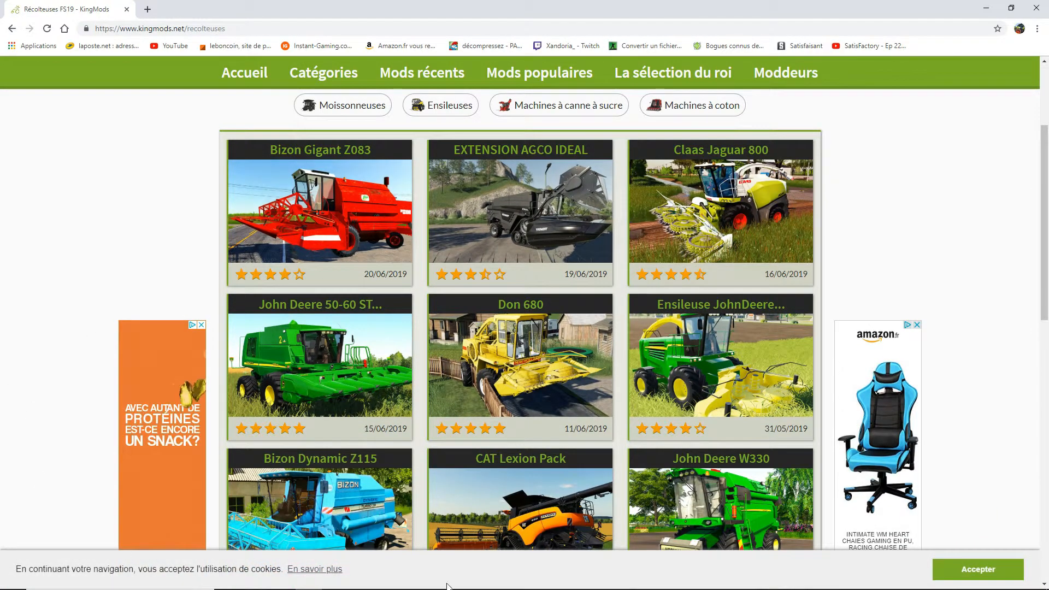
pyautogui.scroll(-2, 430, 227)
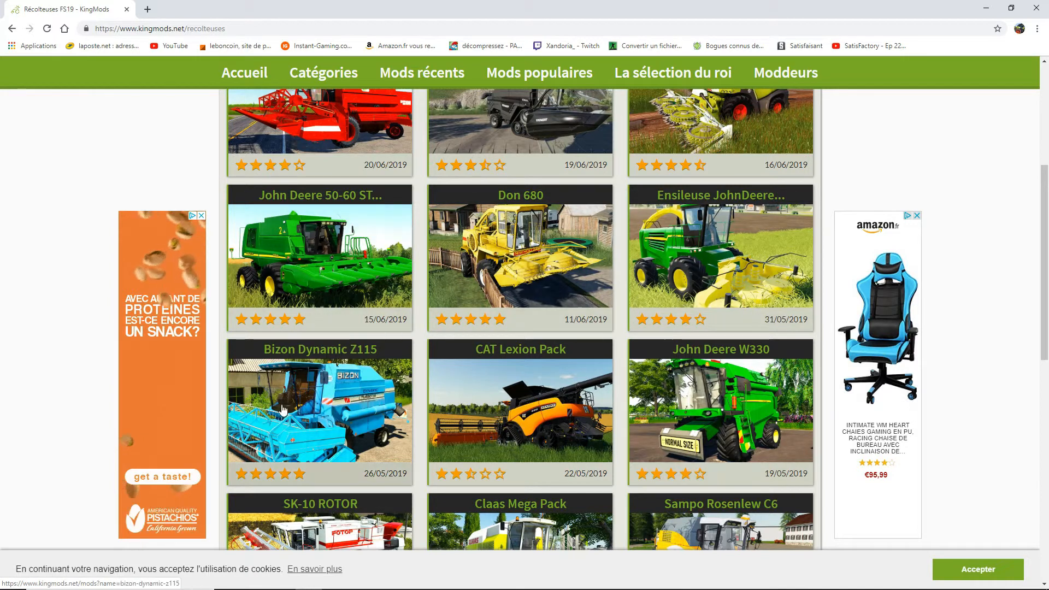
pyautogui.click(510, 421)
pyautogui.scroll(-10, 471, 427)
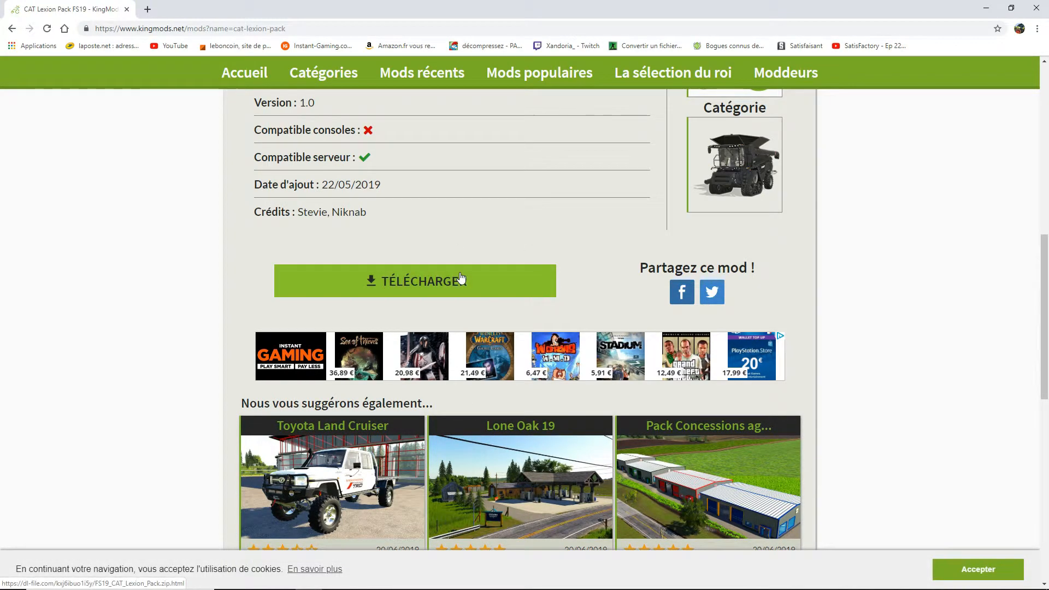
pyautogui.scroll(8, 464, 321)
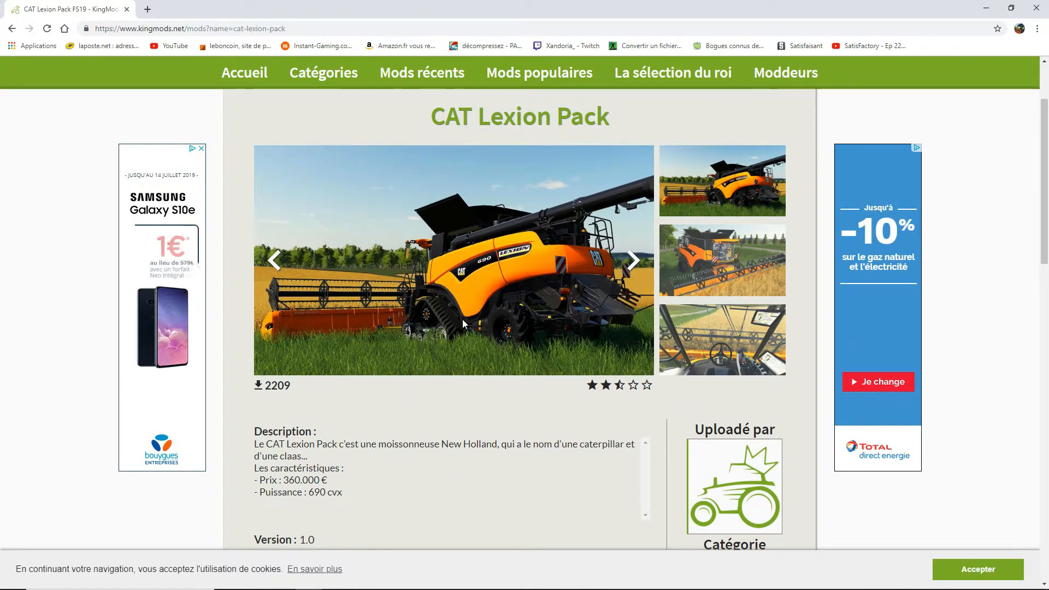
pyautogui.scroll(-7, 428, 328)
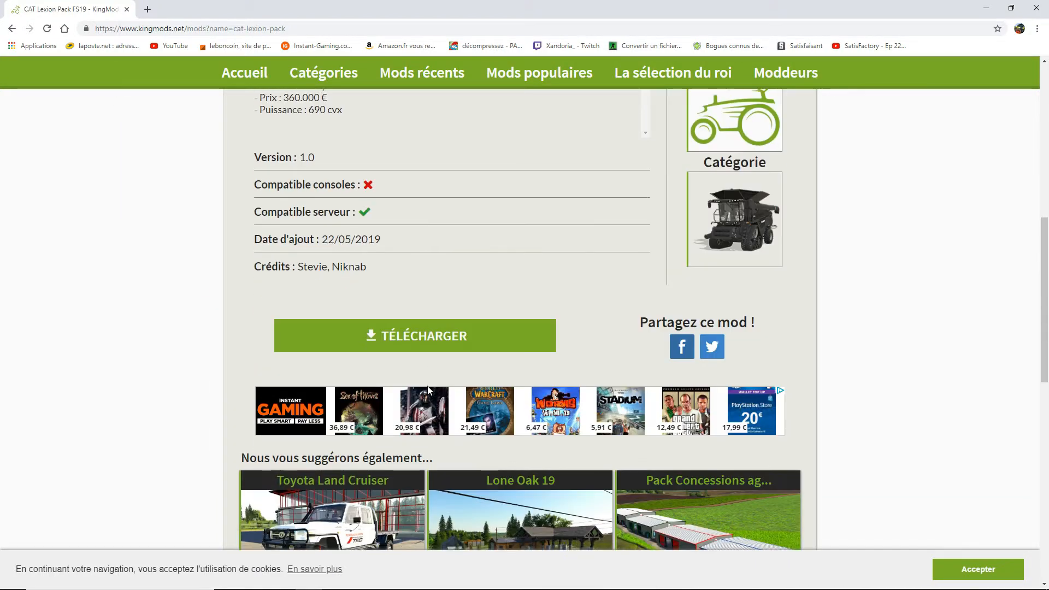
pyautogui.click(1037, 7)
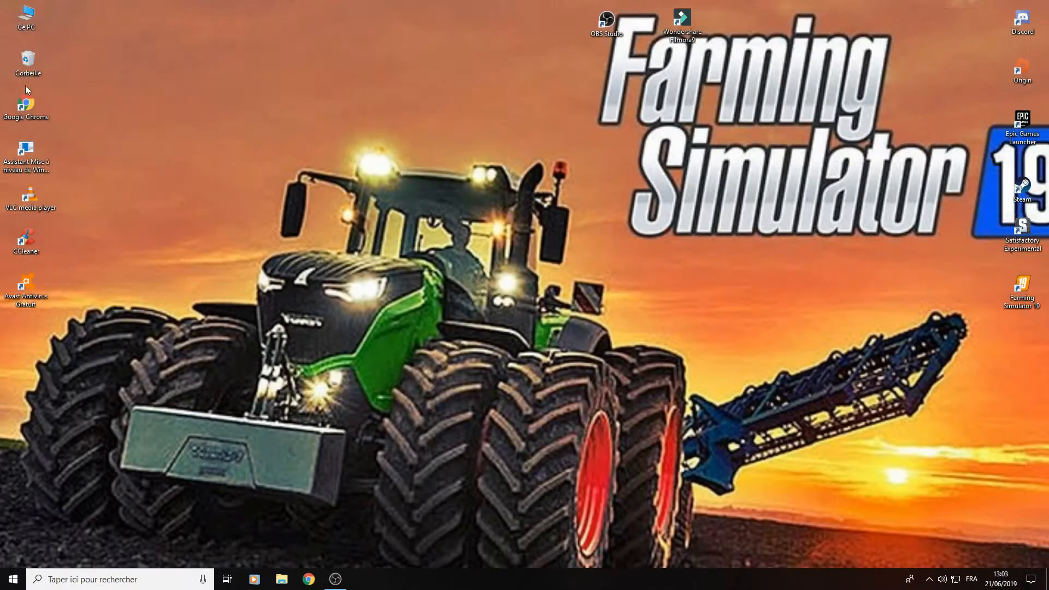
# - Open the Téléchargements folder from Ce PC in a maximized File Explorer window
pyautogui.doubleClick(36, 20)
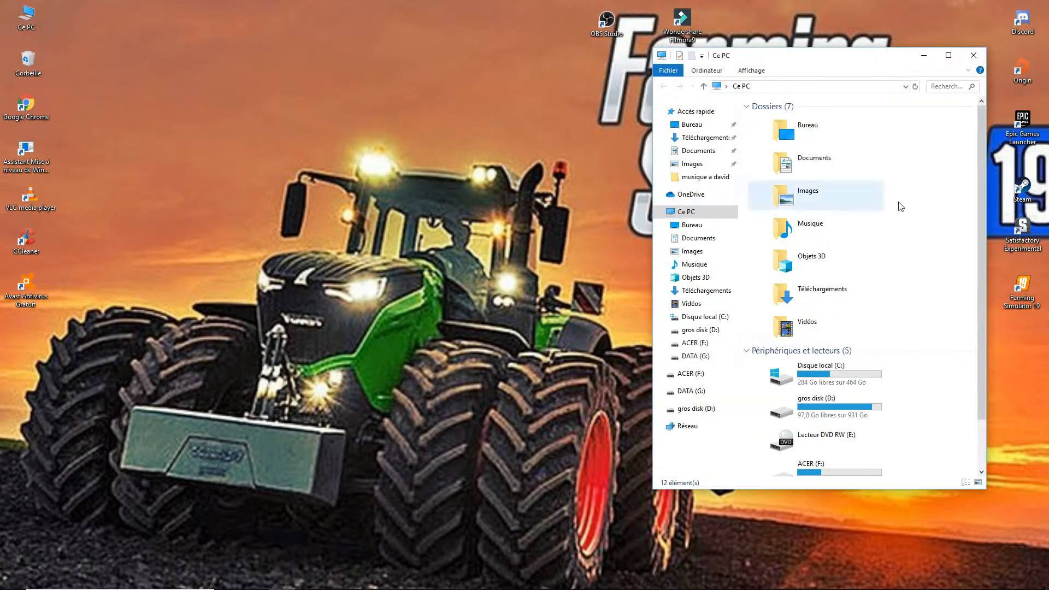
pyautogui.click(949, 55)
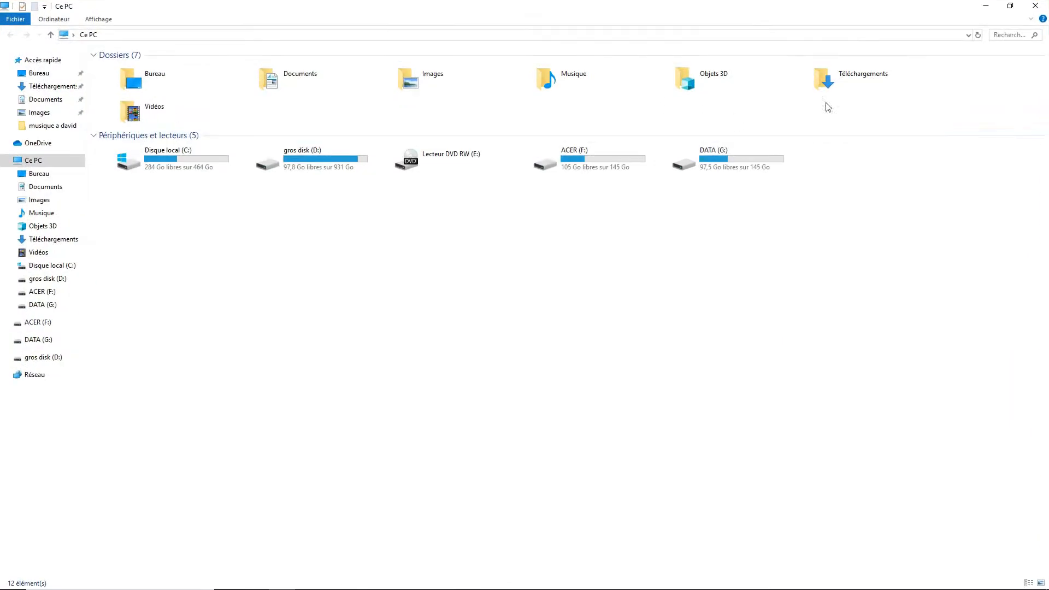
pyautogui.doubleClick(827, 84)
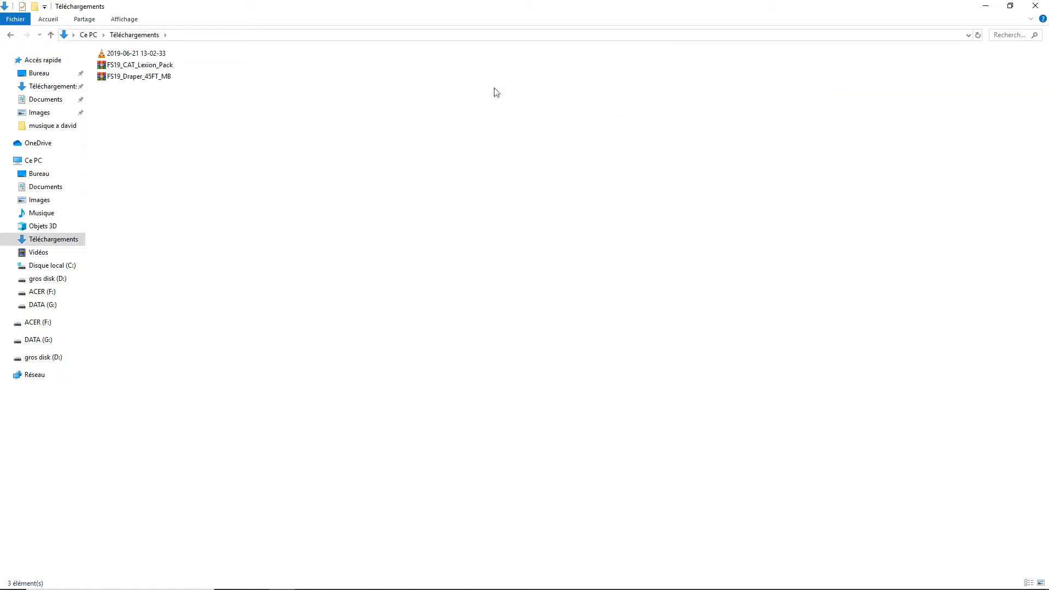
pyautogui.click(162, 54)
pyautogui.rightClick(163, 55)
pyautogui.click(138, 108)
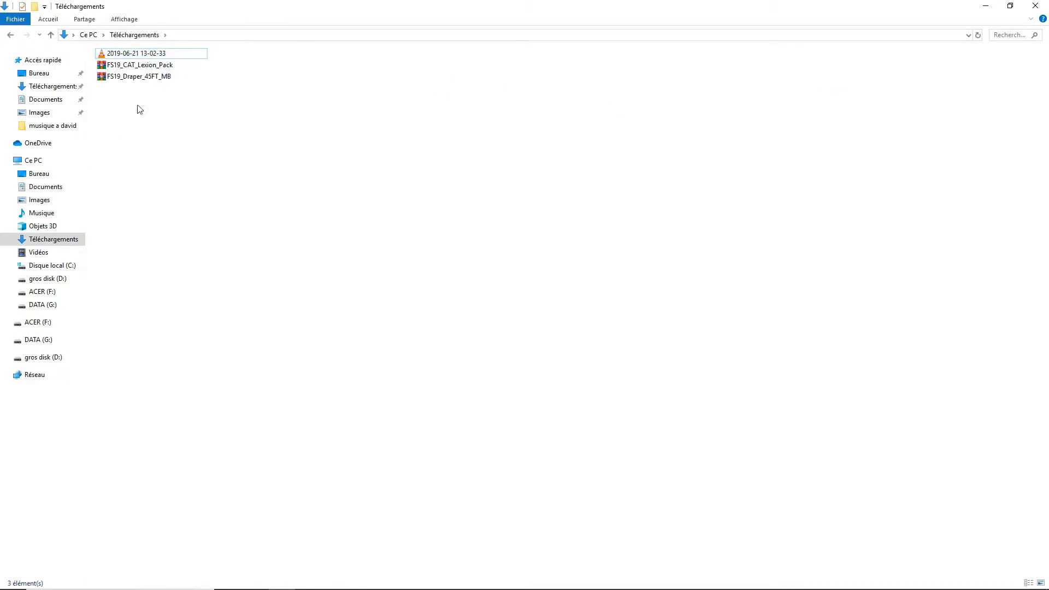
pyautogui.doubleClick(162, 67)
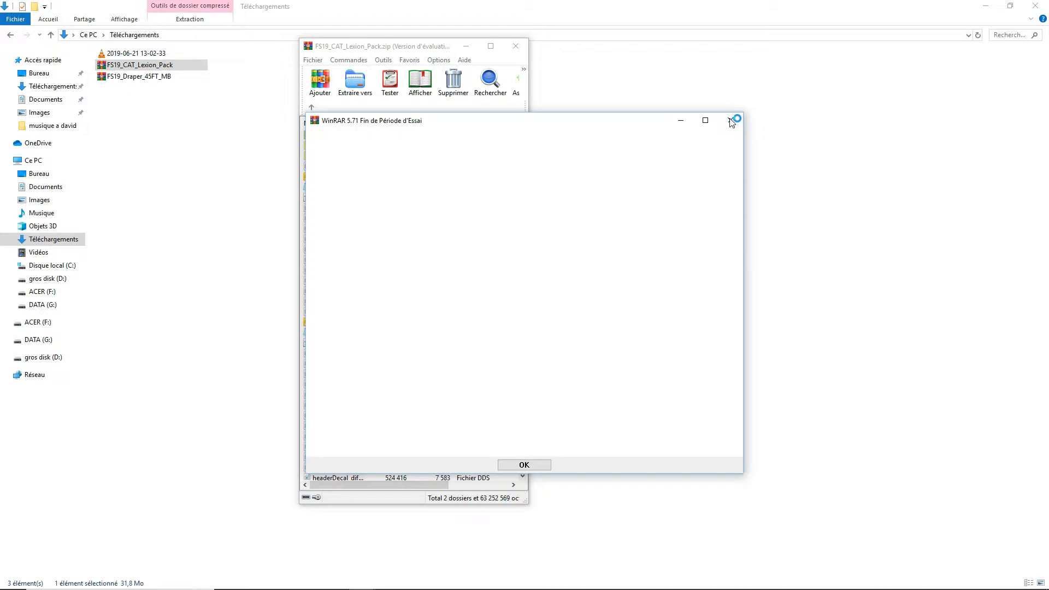
pyautogui.click(732, 121)
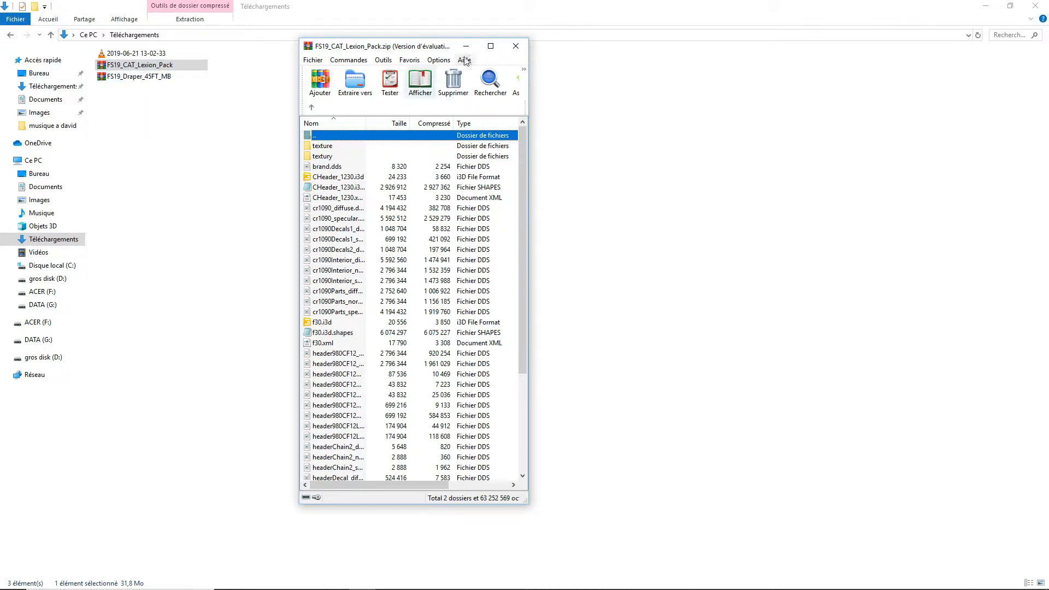
pyautogui.click(516, 46)
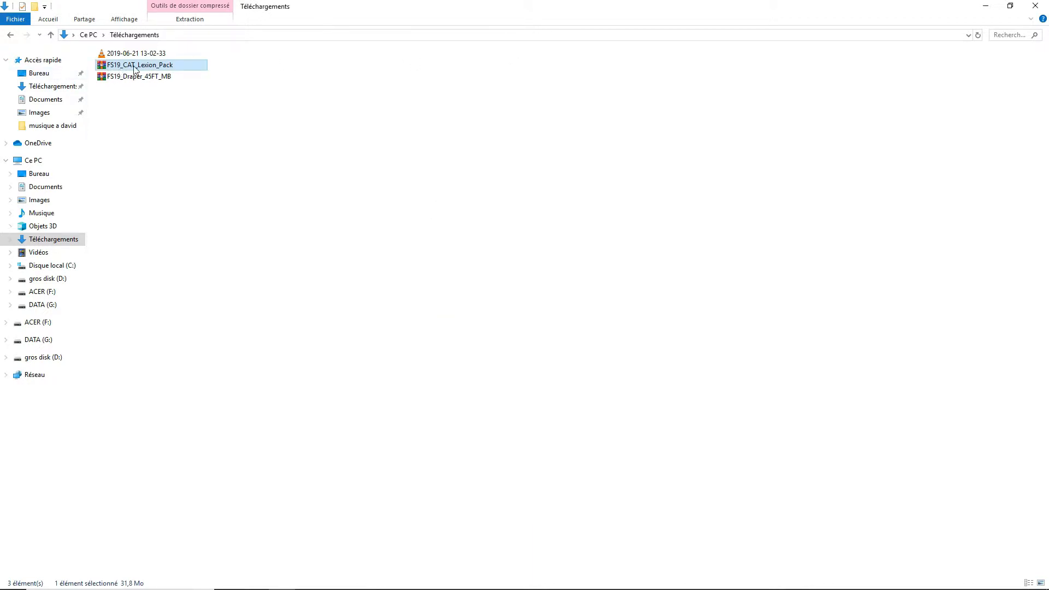
pyautogui.rightClick(134, 67)
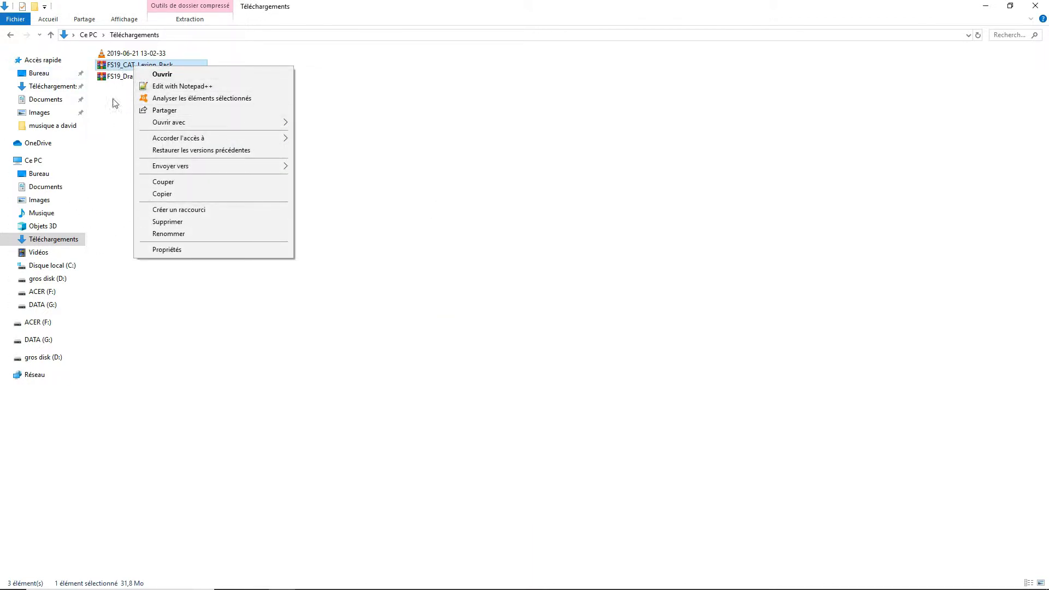
pyautogui.click(124, 108)
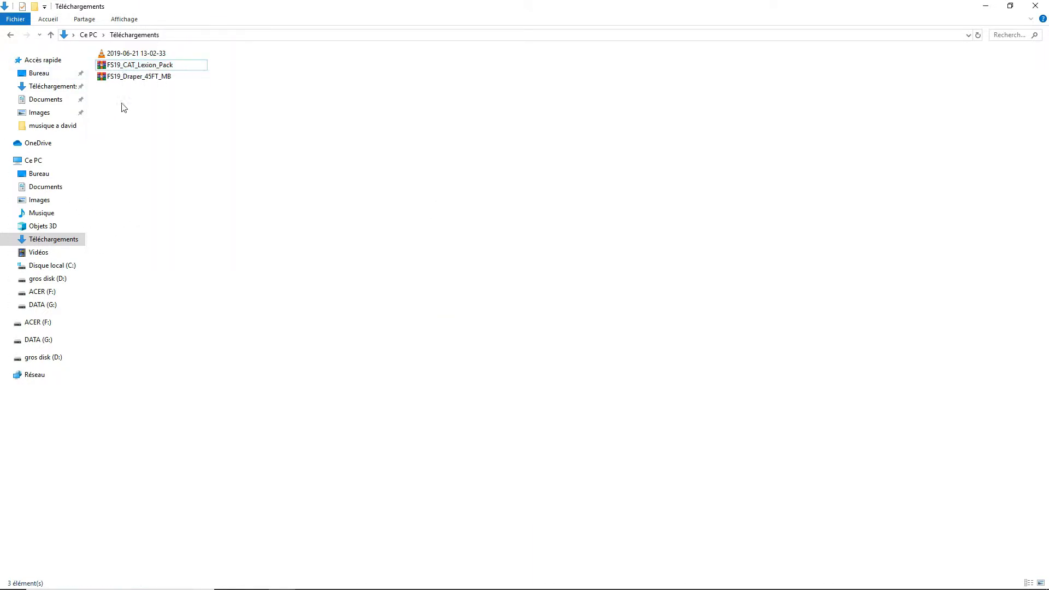
# - Open the FS19_CAT_Lexion_Pack archive in WinRAR and extract Lexion.xml into the Téléchargements folder
pyautogui.doubleClick(124, 67)
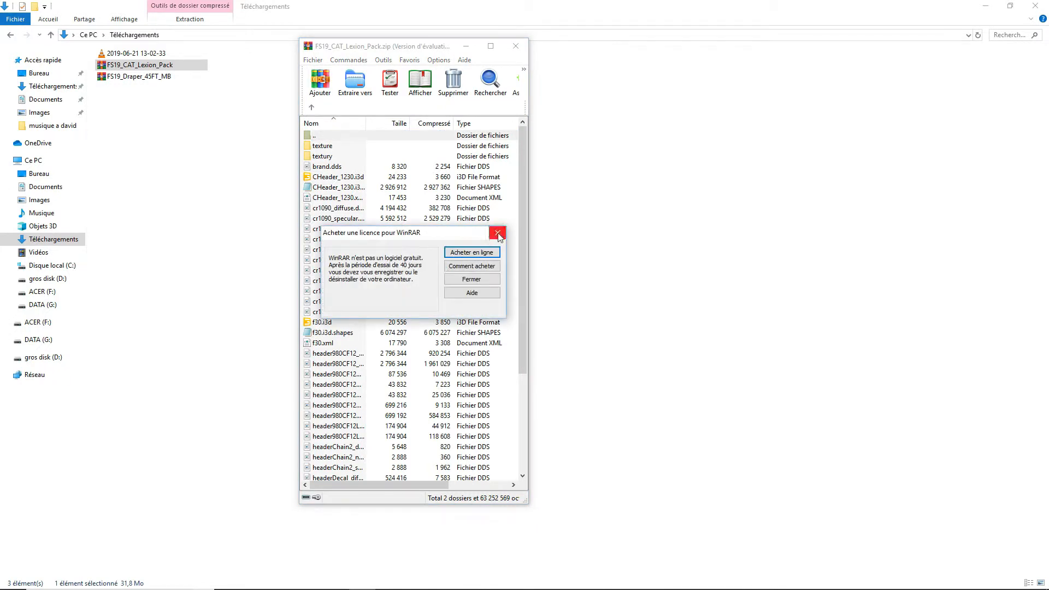
pyautogui.click(497, 231)
pyautogui.scroll(-4, 394, 246)
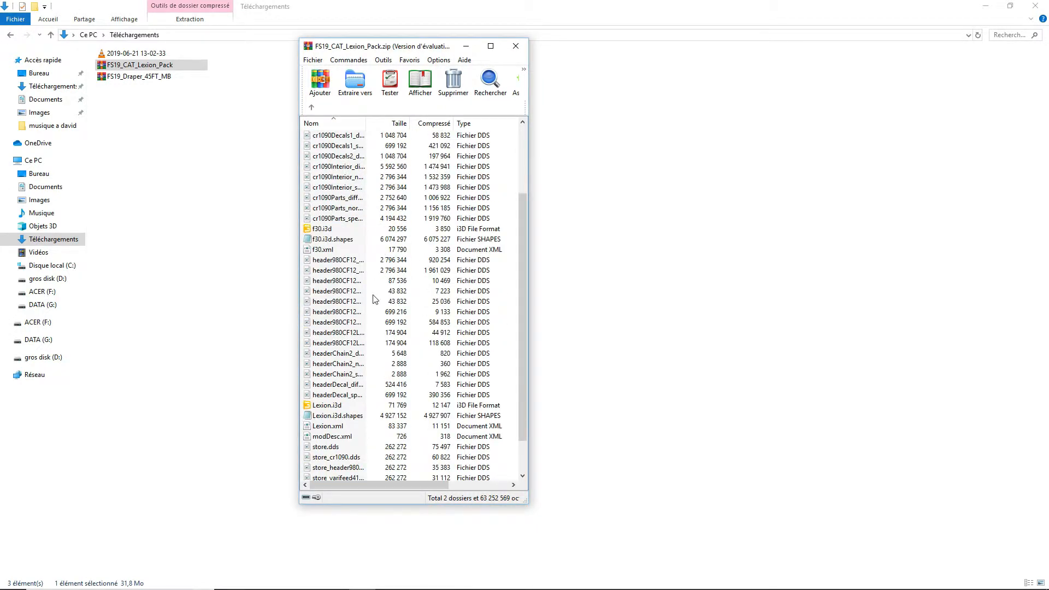
pyautogui.scroll(4, 385, 189)
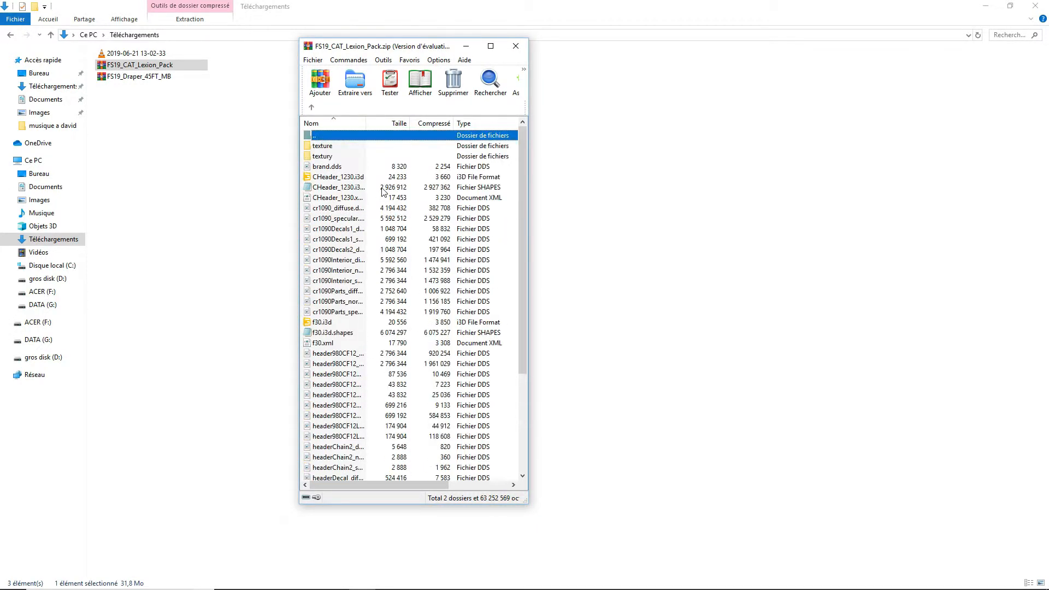
pyautogui.scroll(-4, 348, 275)
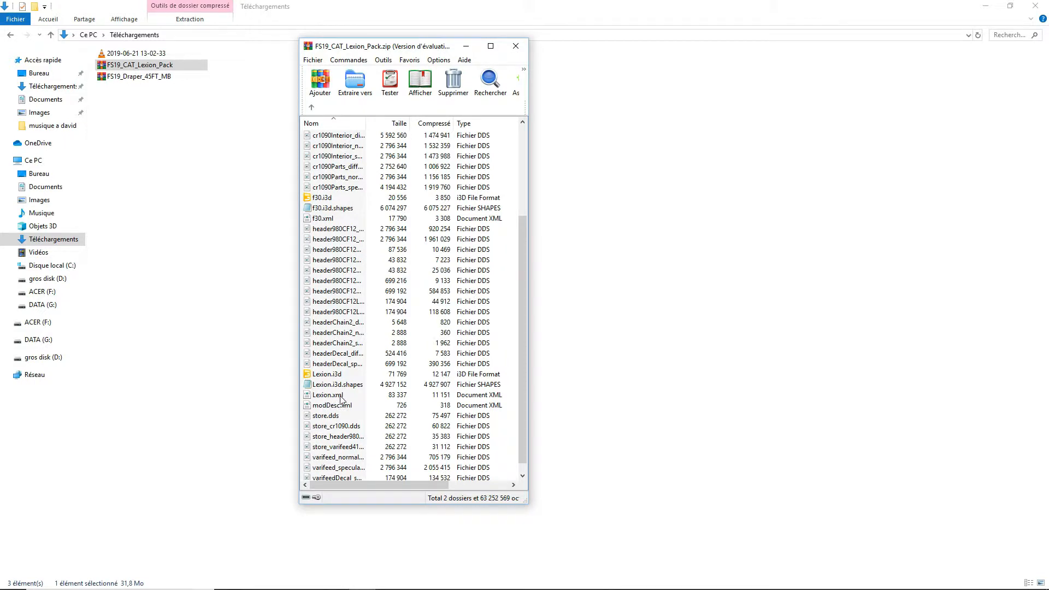
pyautogui.moveTo(338, 395); pyautogui.dragTo(669, 374)
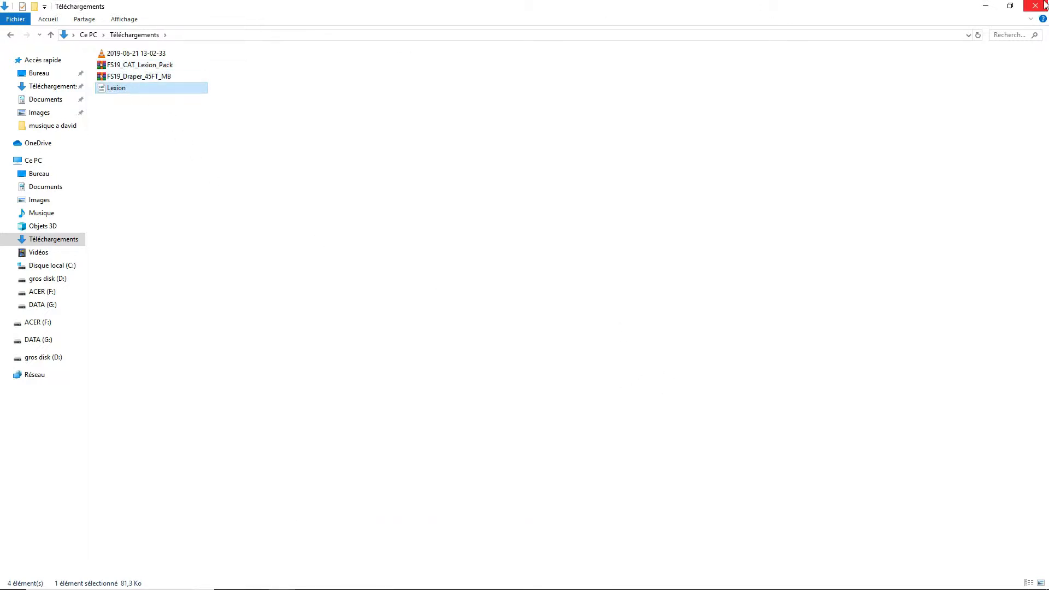
# - Restore the folder window to its smaller size and open the extracted Lexion file for editing in Notepad++
pyautogui.click(1010, 6)
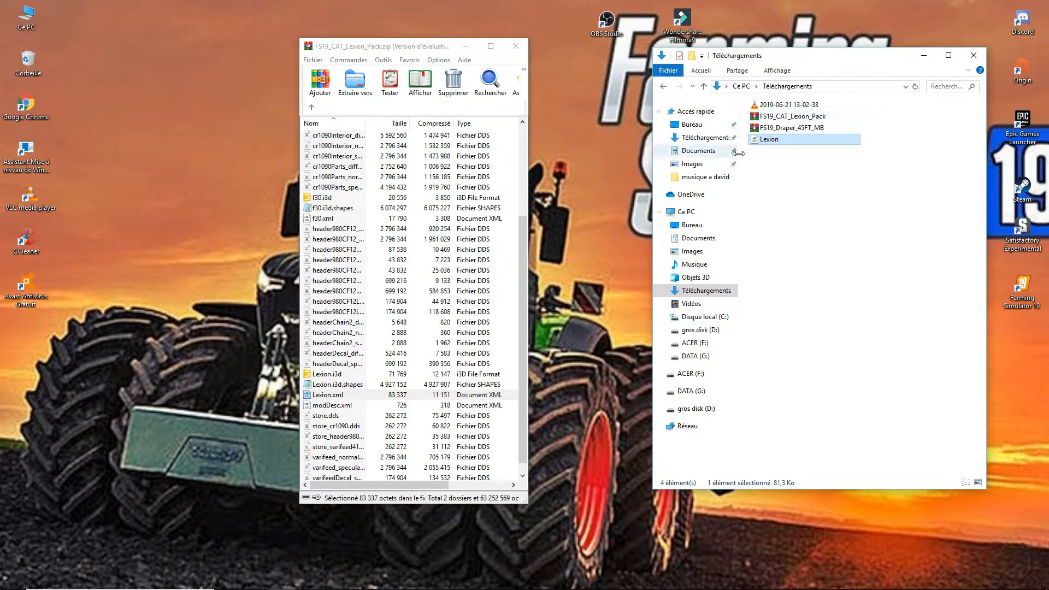
pyautogui.rightClick(772, 144)
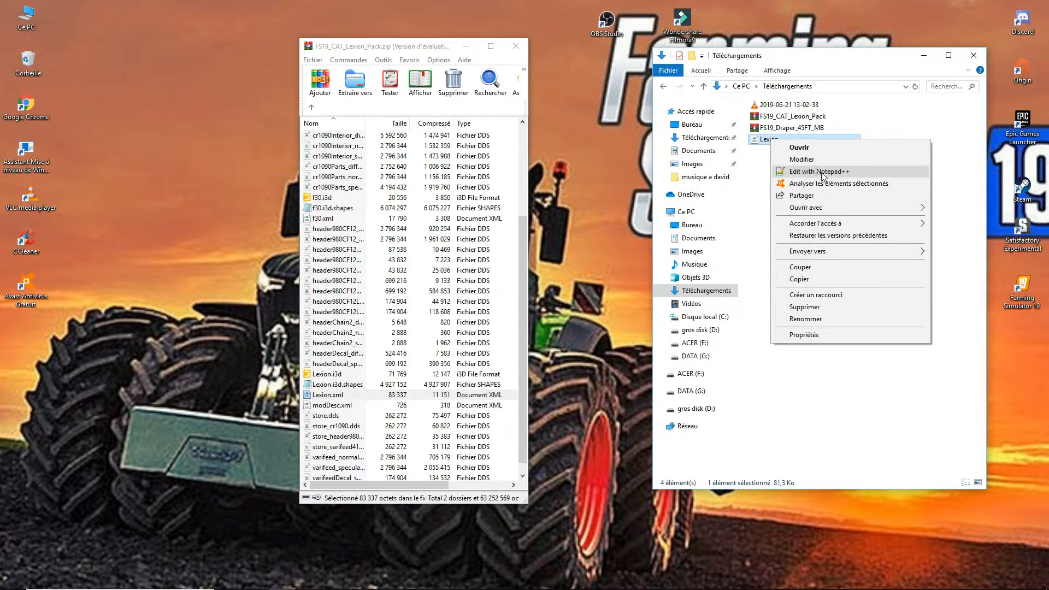
pyautogui.click(762, 187)
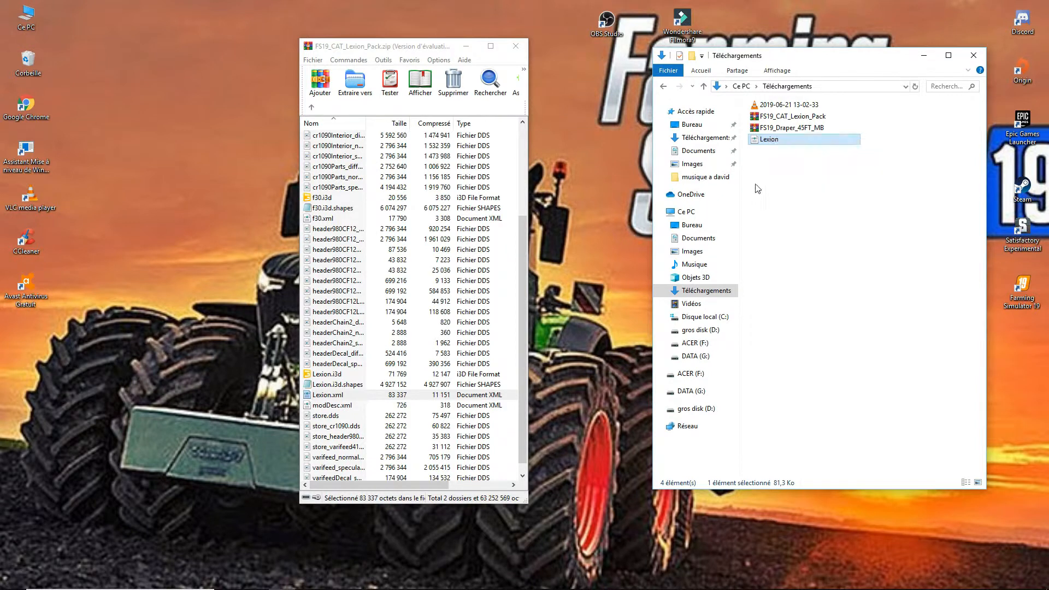
pyautogui.rightClick(769, 143)
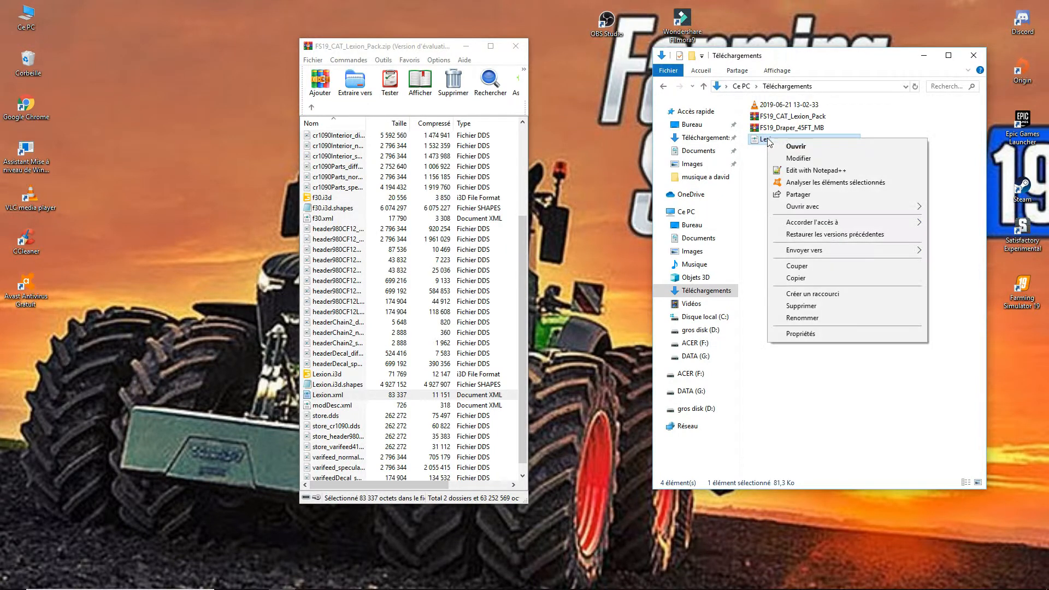
pyautogui.click(805, 174)
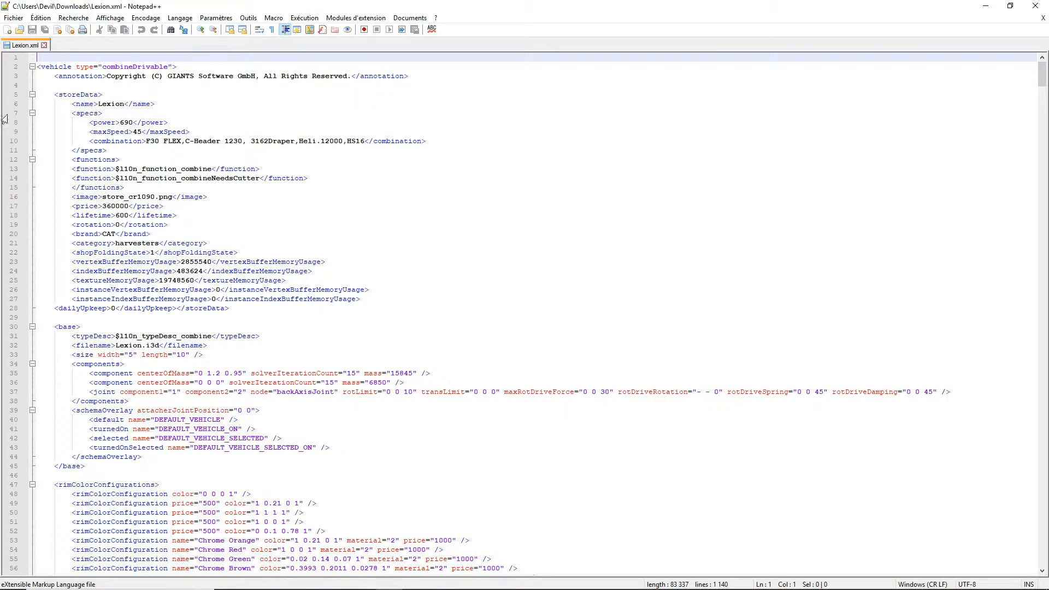
# - Set the price value on line 17 of Lexion.xml to 360, keeping its closing tag on the same line
pyautogui.moveTo(69, 205); pyautogui.dragTo(177, 205)
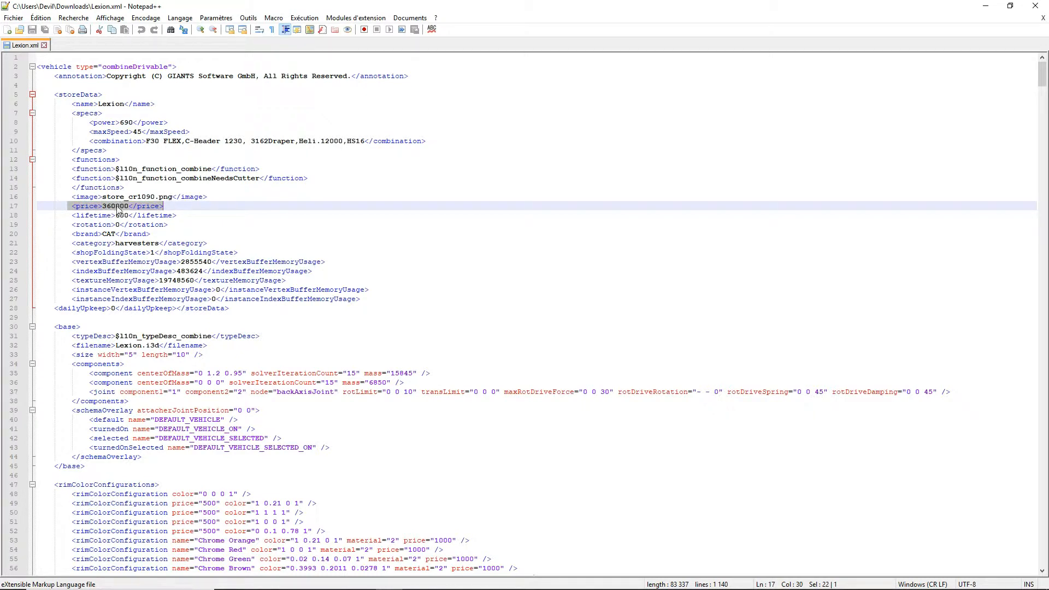
pyautogui.click(184, 205)
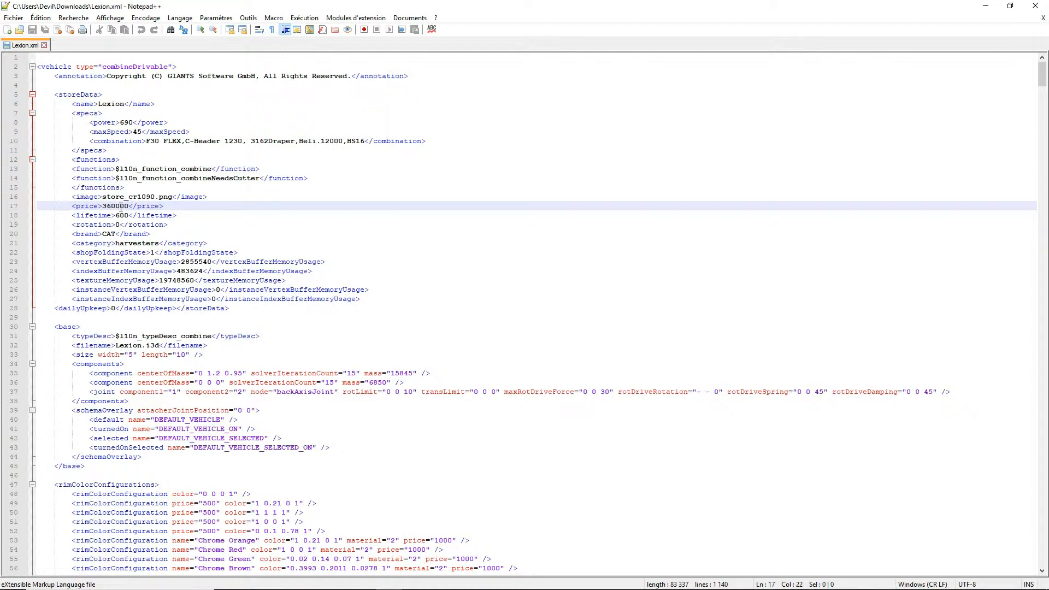
pyautogui.press('BackSpace')
pyautogui.press('BackSpace')
pyautogui.press('BackSpace')
pyautogui.press('BackSpace')
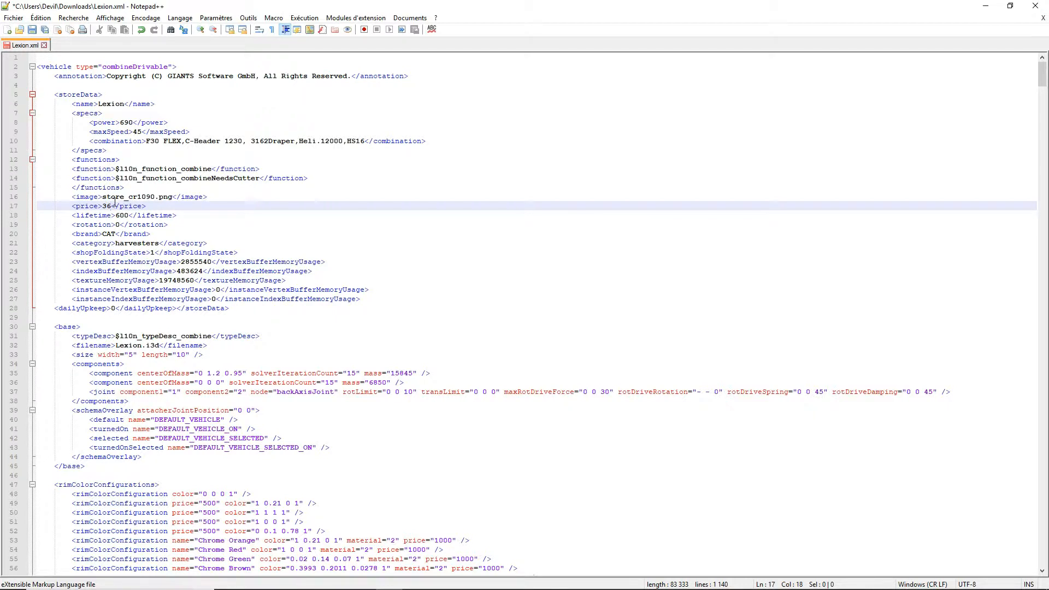
pyautogui.press('Return')
pyautogui.press('BackSpace')
pyautogui.press('BackSpace')
pyautogui.press('BackSpace')
pyautogui.write('0')
pyautogui.press('Return')
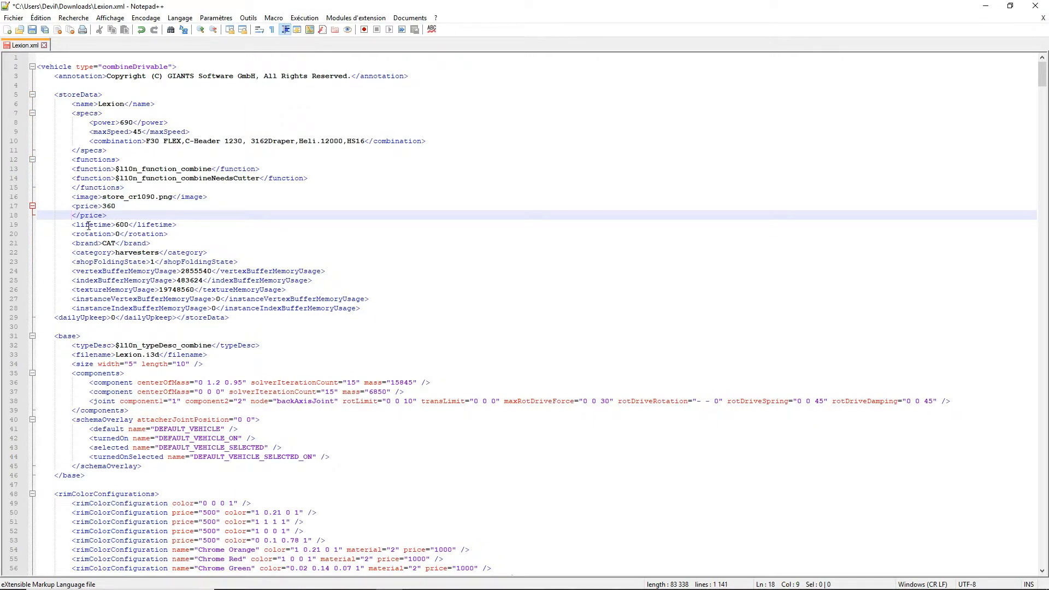
pyautogui.press('BackSpace')
pyautogui.press('BackSpace')
pyautogui.press('BackSpace')
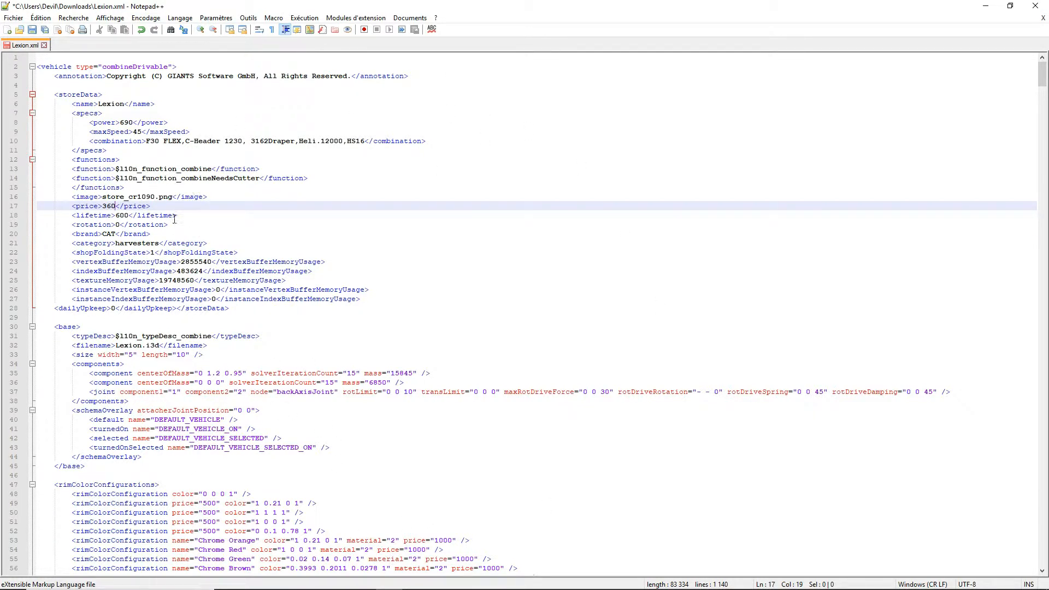
# - Search Lexion.xml for "capacity" and move the search window clear of the matching fill unit lines
pyautogui.click(171, 30)
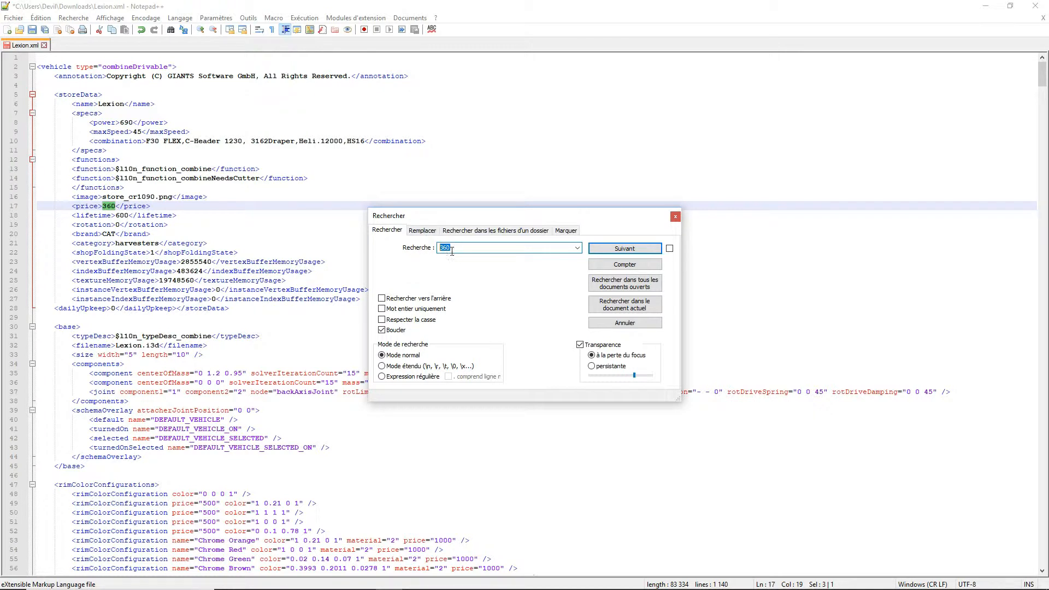
pyautogui.write('capacity')
pyautogui.click(610, 250)
pyautogui.moveTo(577, 216); pyautogui.dragTo(690, 52)
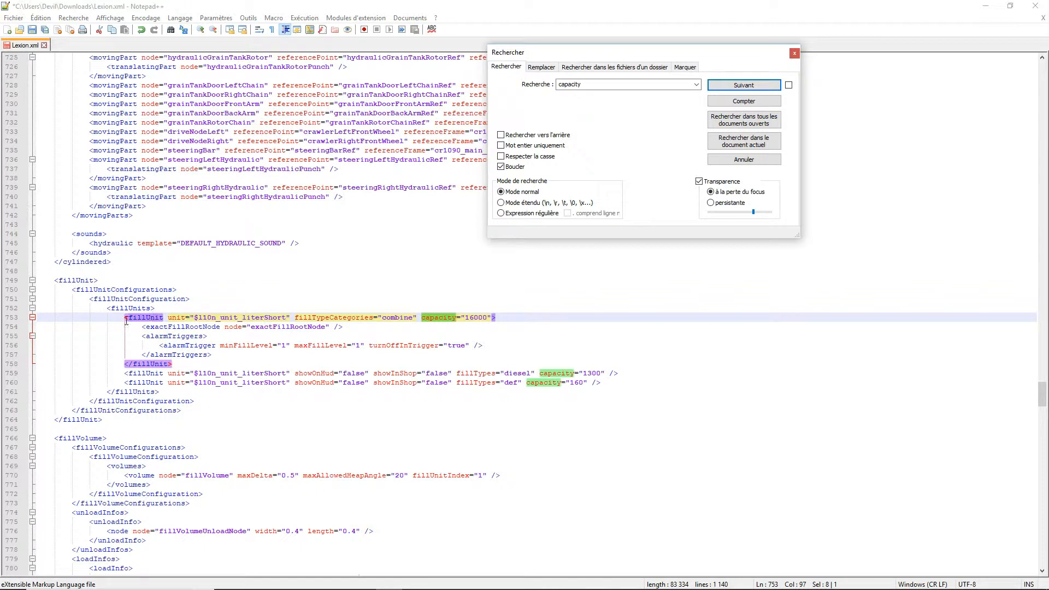
# - Set the capacity of the combine fill unit on line 753 to 1
pyautogui.moveTo(122, 318); pyautogui.dragTo(512, 314)
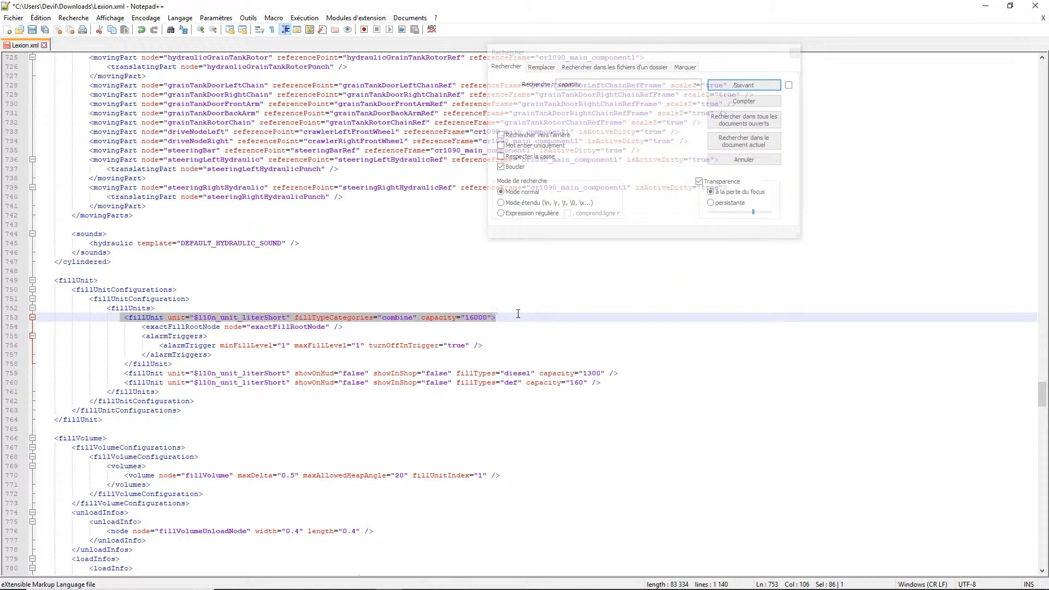
pyautogui.click(486, 316)
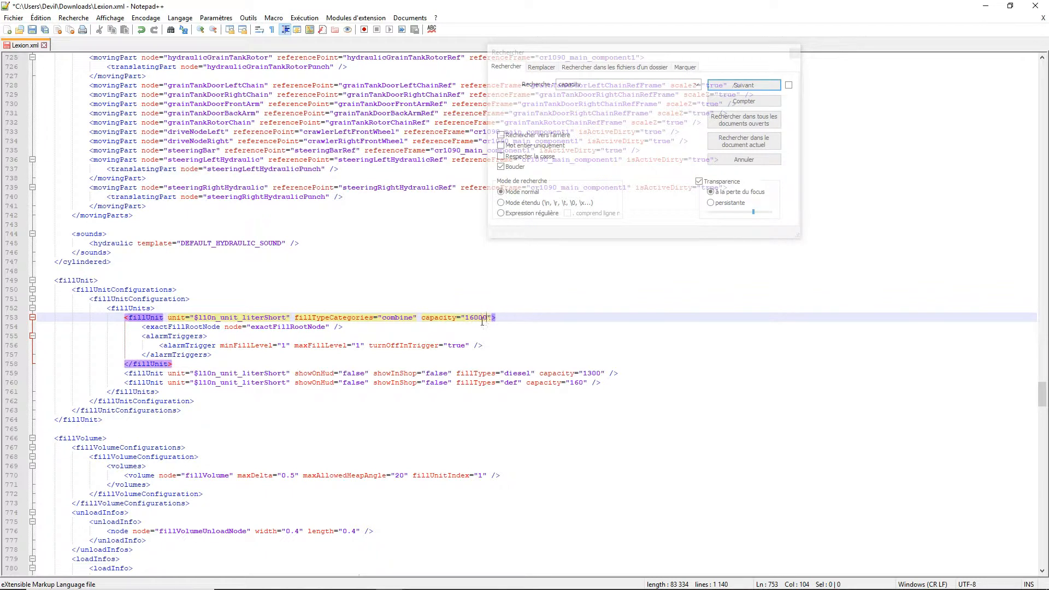
pyautogui.write('00000000')
pyautogui.press('BackSpace')
pyautogui.press('BackSpace')
pyautogui.press('BackSpace')
pyautogui.press('BackSpace')
pyautogui.press('BackSpace')
pyautogui.press('BackSpace')
pyautogui.press('BackSpace')
pyautogui.press('BackSpace')
pyautogui.press('BackSpace')
pyautogui.press('BackSpace')
pyautogui.press('BackSpace')
pyautogui.press('BackSpace')
# - Review the combine fill unit's capacity attribute on line 753 and the diesel fill unit on line 759
pyautogui.click(296, 318)
pyautogui.moveTo(296, 318); pyautogui.dragTo(509, 319)
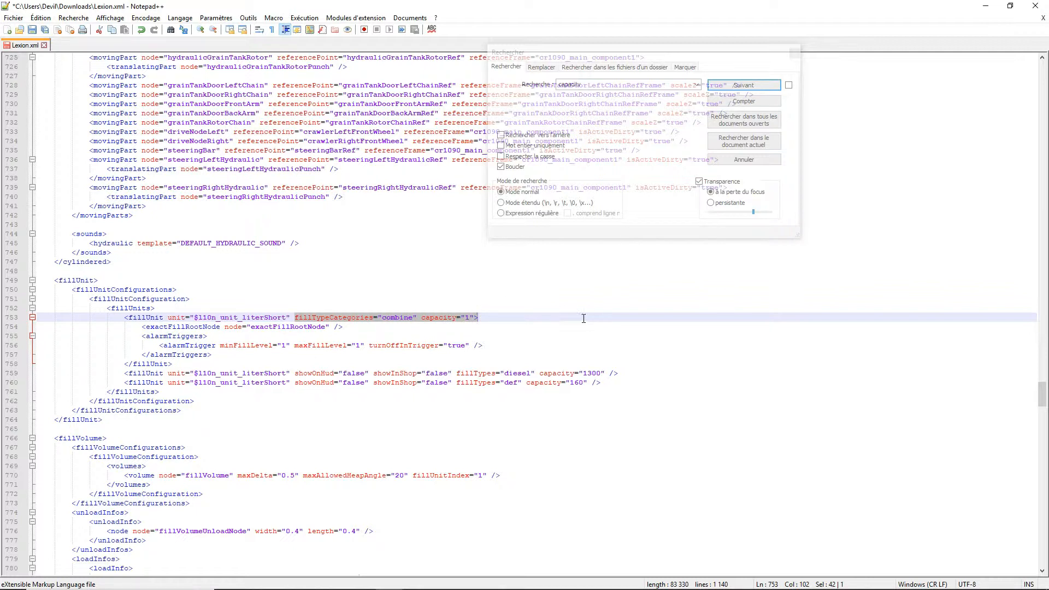
pyautogui.click(609, 58)
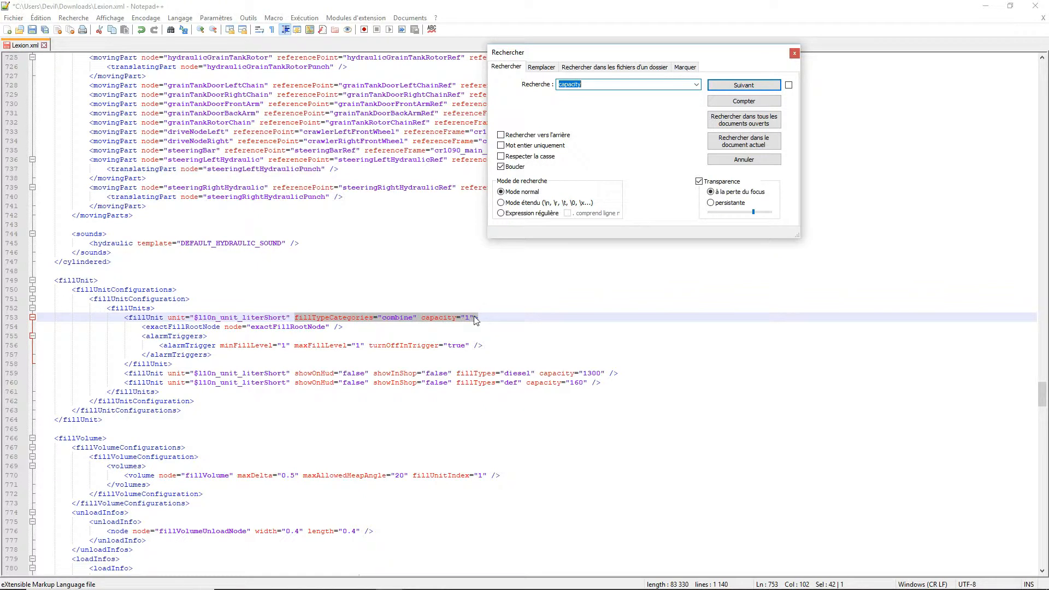
pyautogui.moveTo(118, 374); pyautogui.dragTo(619, 376)
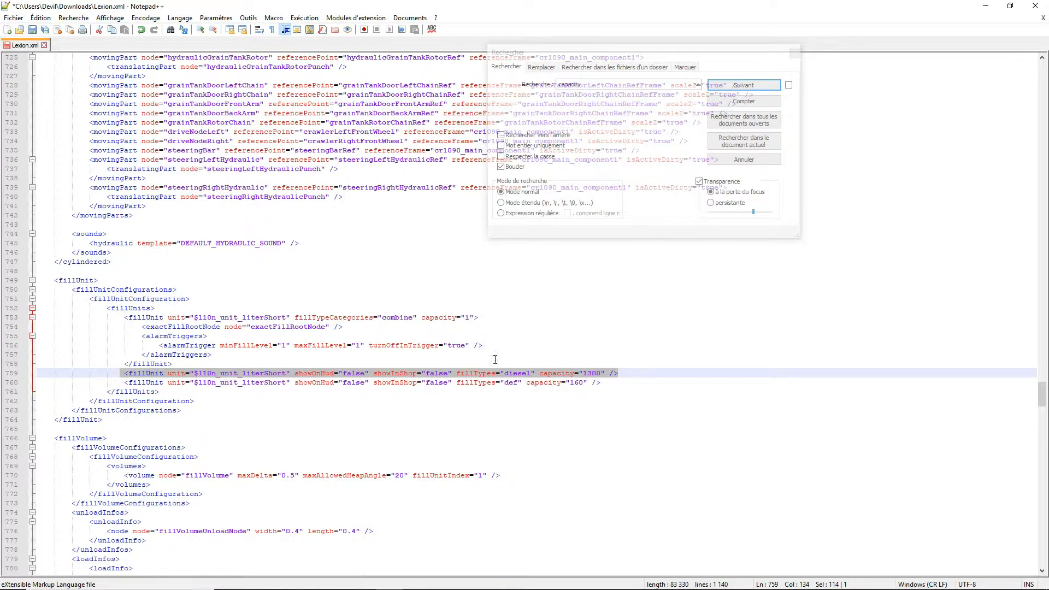
pyautogui.moveTo(638, 372); pyautogui.dragTo(137, 373)
pyautogui.click(476, 317)
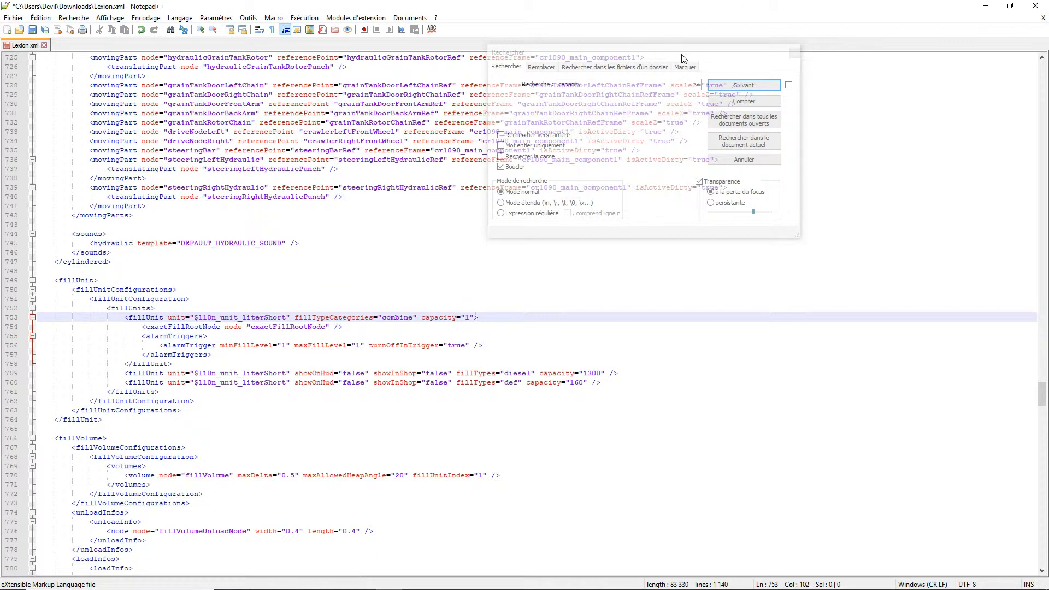
# - Search the file for "price", step through the matches, and highlight the vehicle's price line in the store data
pyautogui.hotkey('ctrl', 'f')
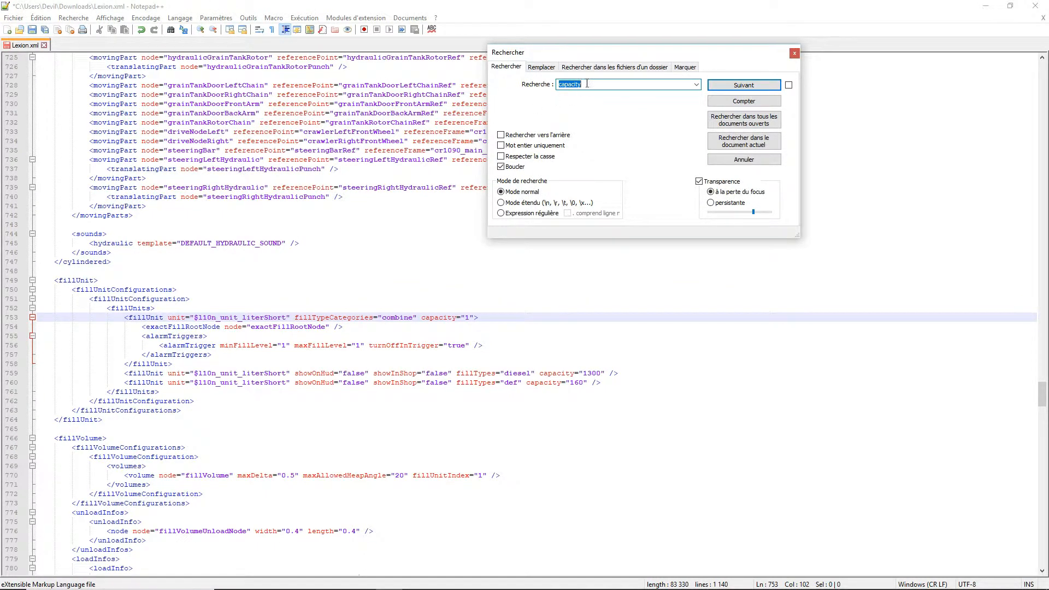
pyautogui.press('BackSpace')
pyautogui.write('p')
pyautogui.press('Return')
pyautogui.press('Return')
pyautogui.press('Return')
pyautogui.press('Return')
pyautogui.press('Return')
pyautogui.press('Return')
pyautogui.press('Return')
pyautogui.press('Return')
pyautogui.press('Return')
pyautogui.press('Return')
pyautogui.press('Return')
pyautogui.press('Return')
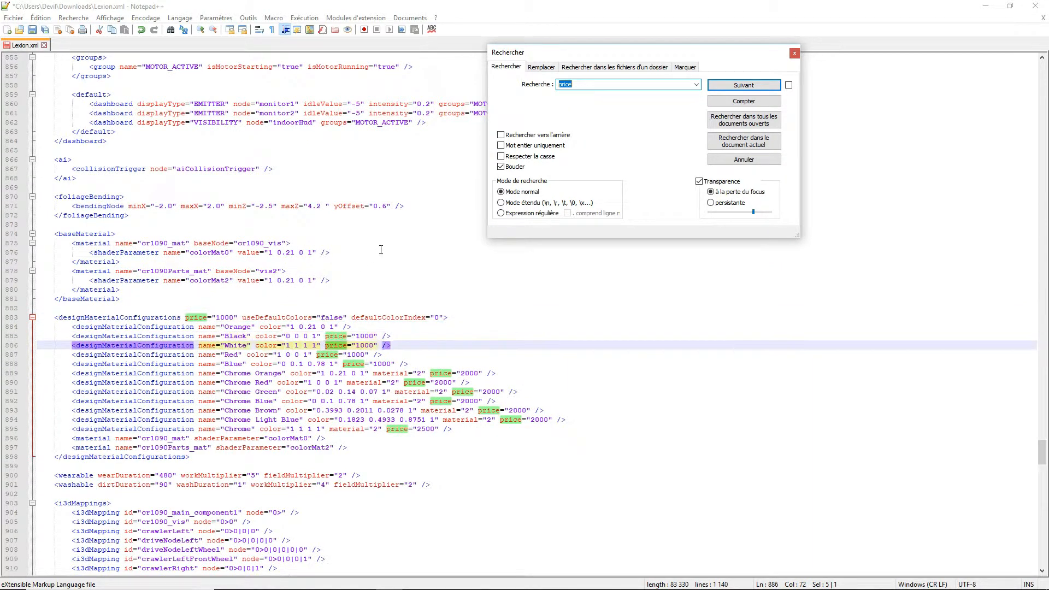
pyautogui.press('Return')
pyautogui.press('Return')
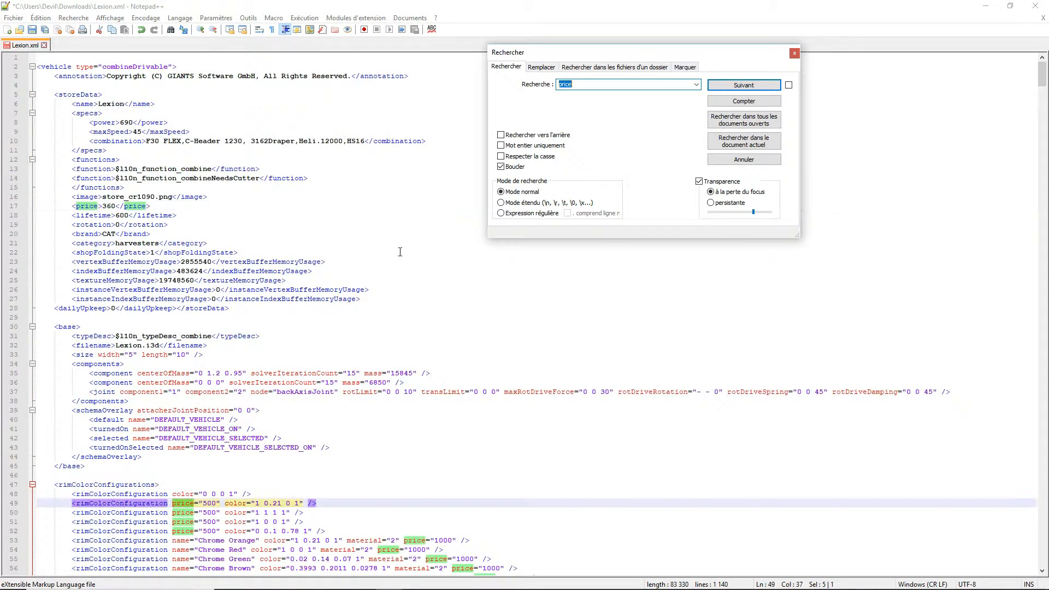
pyautogui.press('BackSpace')
pyautogui.click(794, 53)
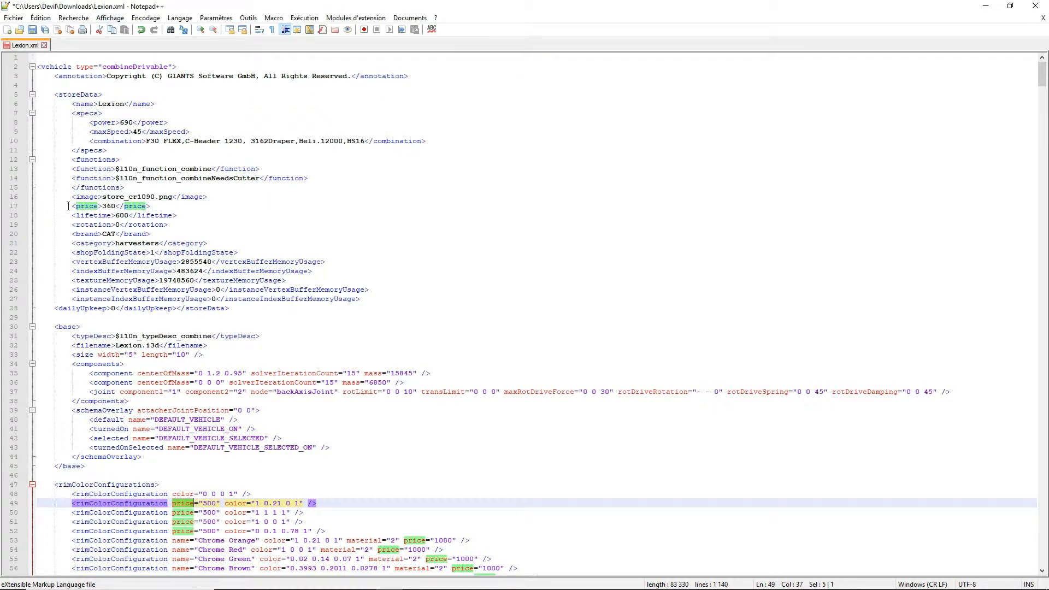
pyautogui.moveTo(68, 206); pyautogui.dragTo(199, 210)
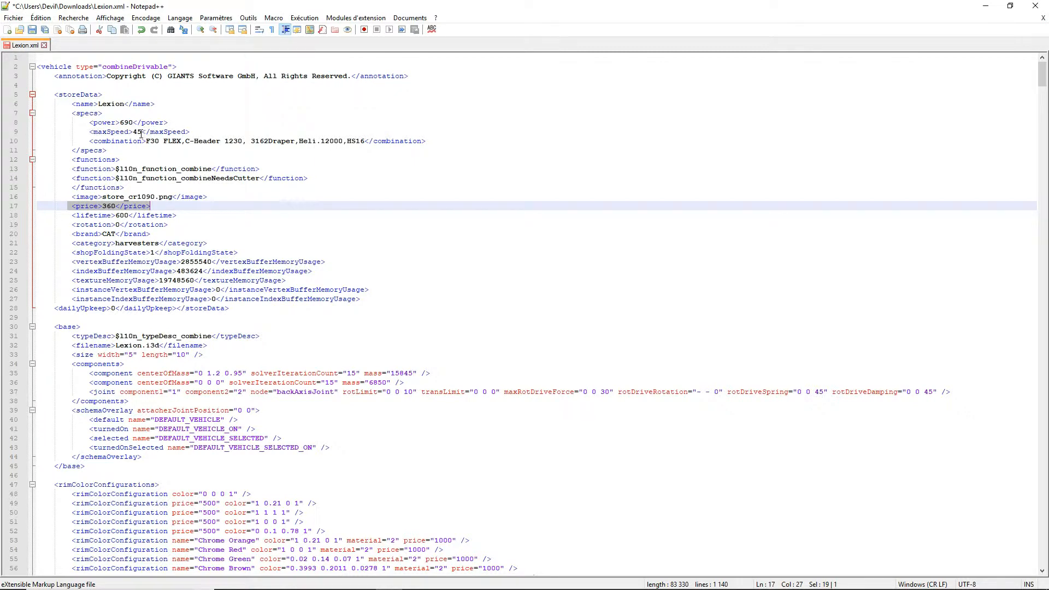
# - Check the maxSpeed value in the specs, and search for "speed" through to the Lexion 480 motor's maxForwardSpeed on line 419
pyautogui.doubleClick(138, 132)
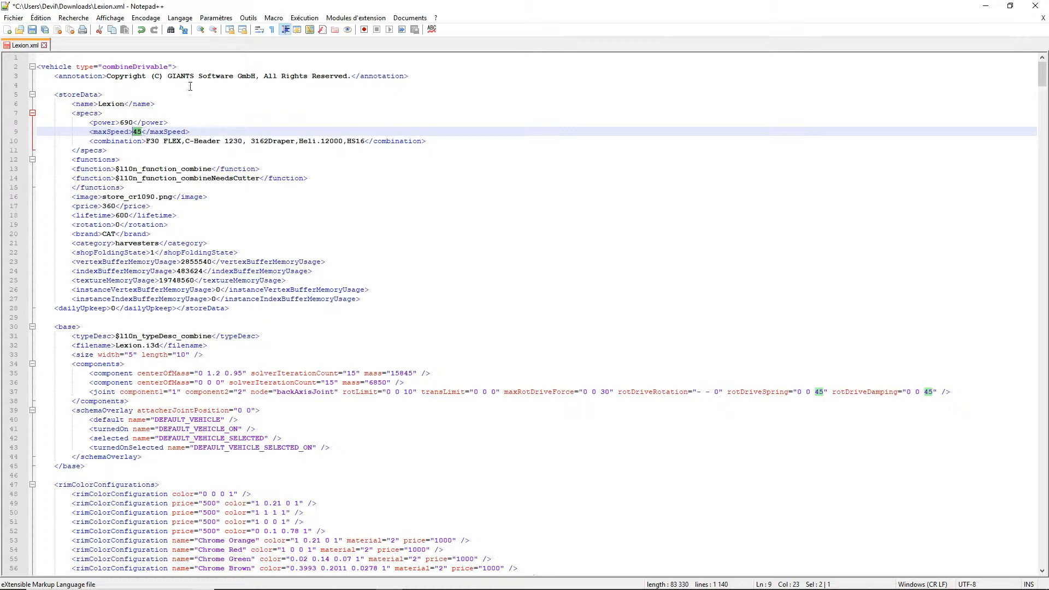
pyautogui.click(171, 29)
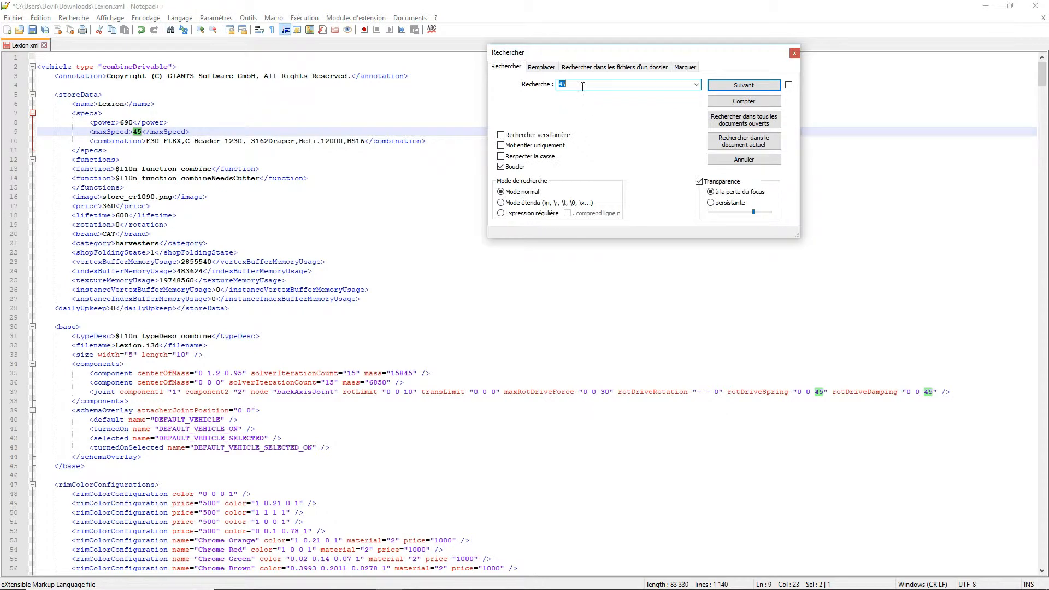
pyautogui.press('BackSpace')
pyautogui.click(750, 87)
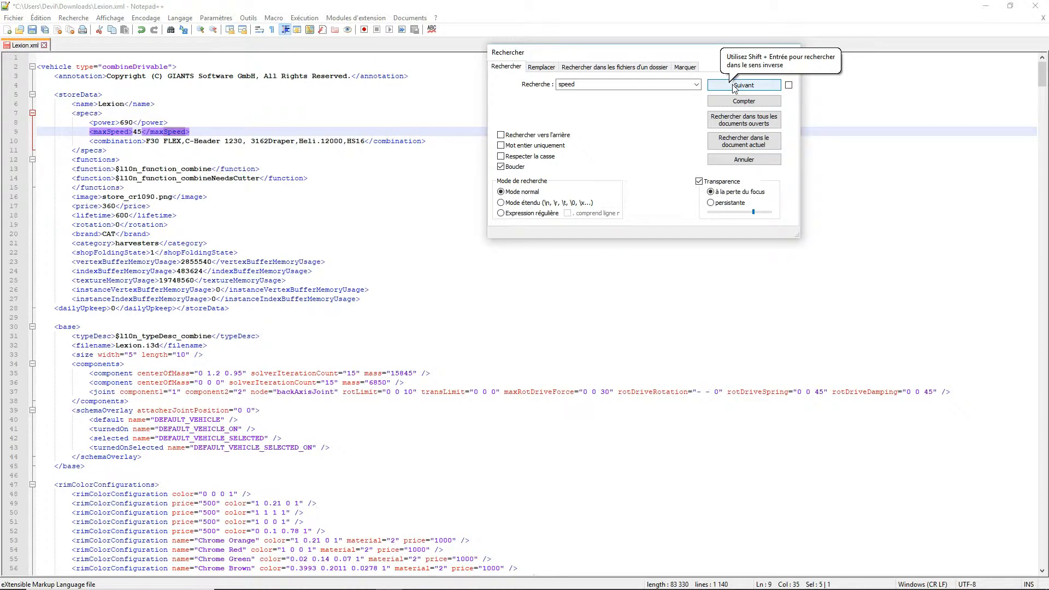
pyautogui.click(735, 89)
pyautogui.click(735, 89)
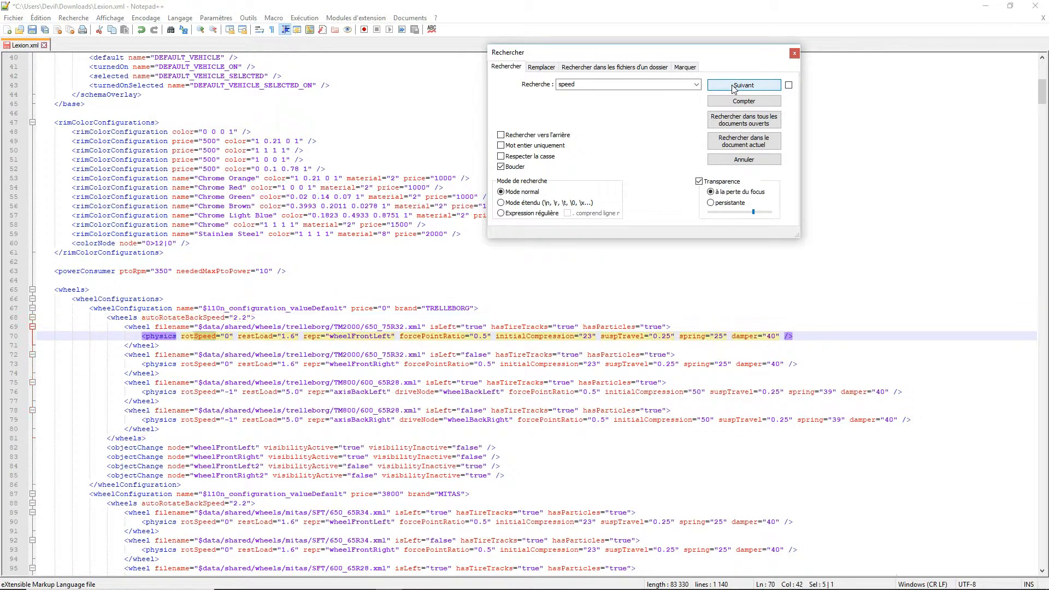
pyautogui.click(735, 89)
pyautogui.click(735, 89)
pyautogui.click(735, 89)
pyautogui.click(735, 89)
pyautogui.click(734, 89)
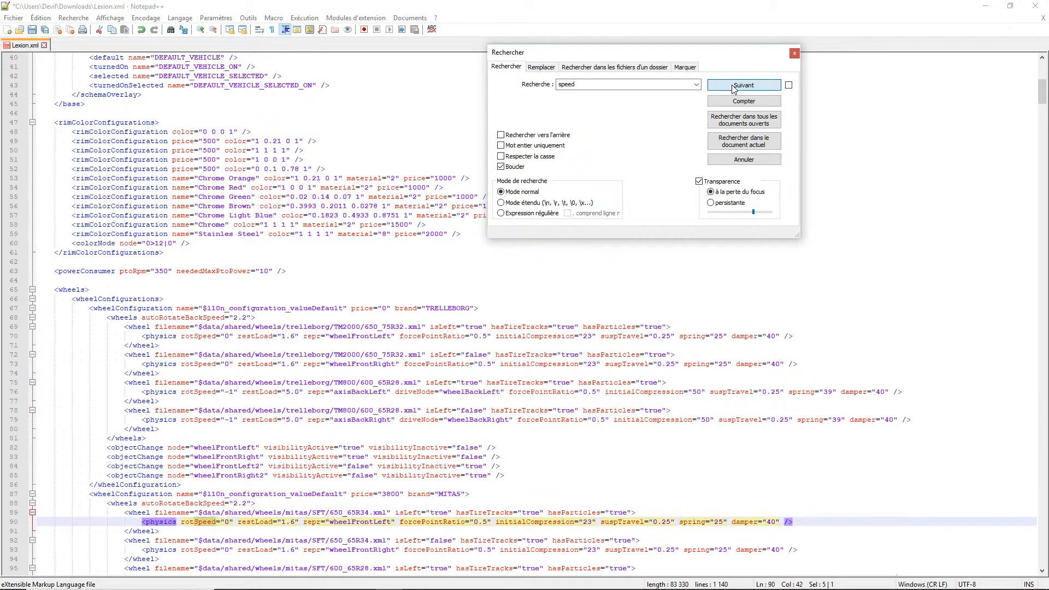
pyautogui.click(734, 89)
pyautogui.click(735, 89)
pyautogui.click(735, 89)
pyautogui.click(735, 89)
pyautogui.click(735, 89)
pyautogui.click(735, 89)
pyautogui.click(735, 89)
pyautogui.click(735, 89)
pyautogui.click(735, 89)
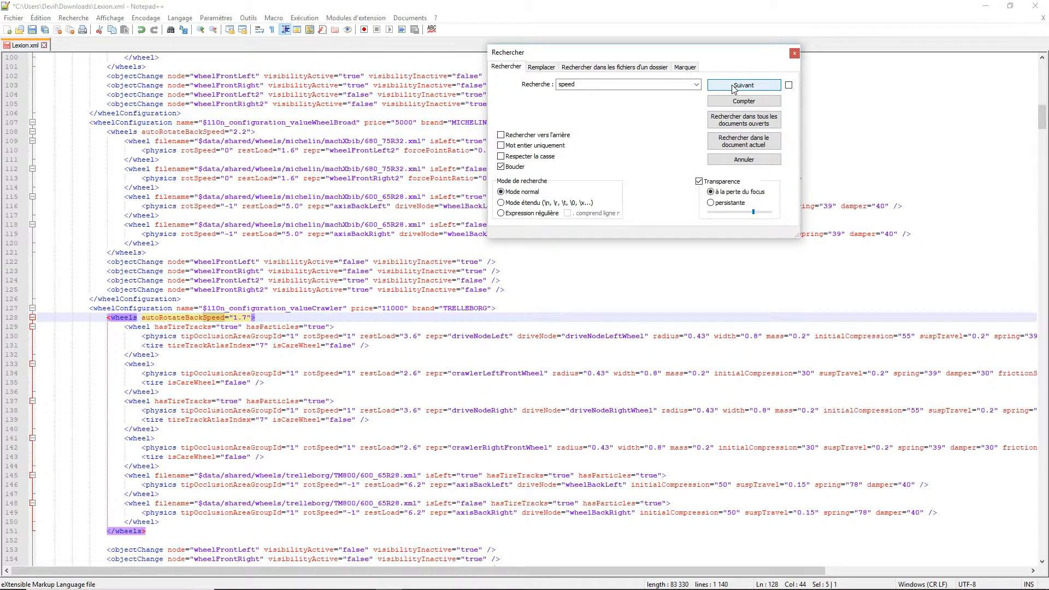
pyautogui.click(735, 89)
pyautogui.click(735, 89)
pyautogui.click(735, 89)
pyautogui.click(735, 89)
pyautogui.click(735, 89)
pyautogui.click(735, 89)
pyautogui.click(735, 89)
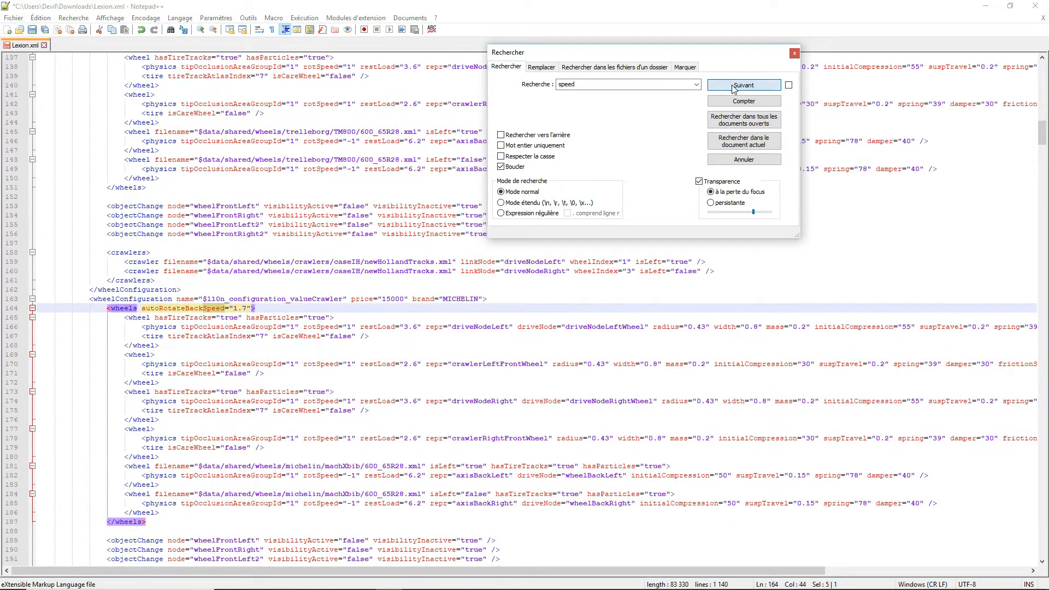
pyautogui.click(735, 90)
pyautogui.click(735, 89)
pyautogui.click(734, 89)
pyautogui.click(735, 89)
pyautogui.click(735, 89)
pyautogui.click(735, 89)
pyautogui.click(735, 89)
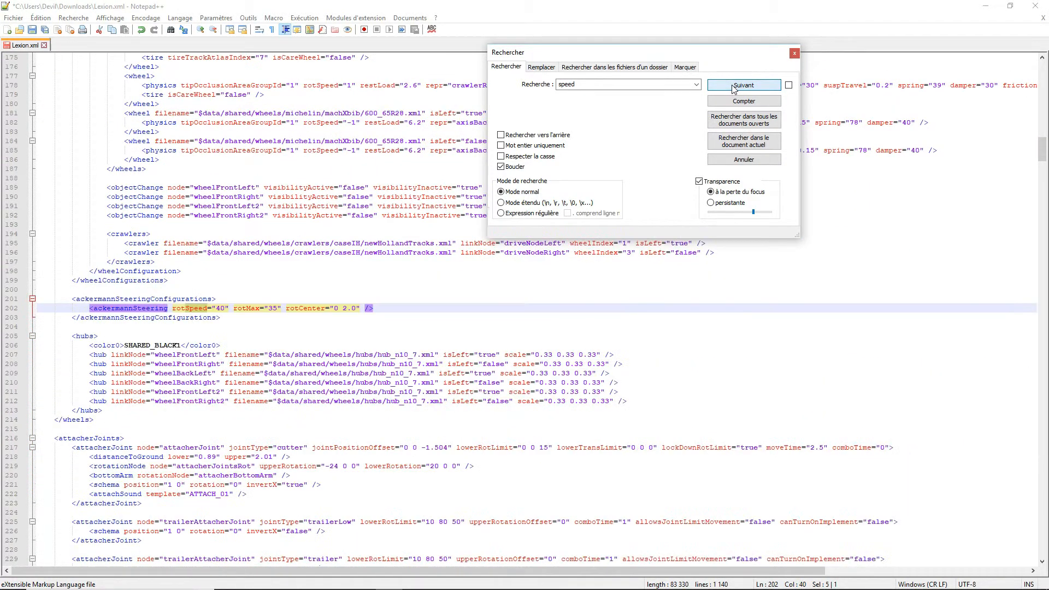
pyautogui.click(735, 89)
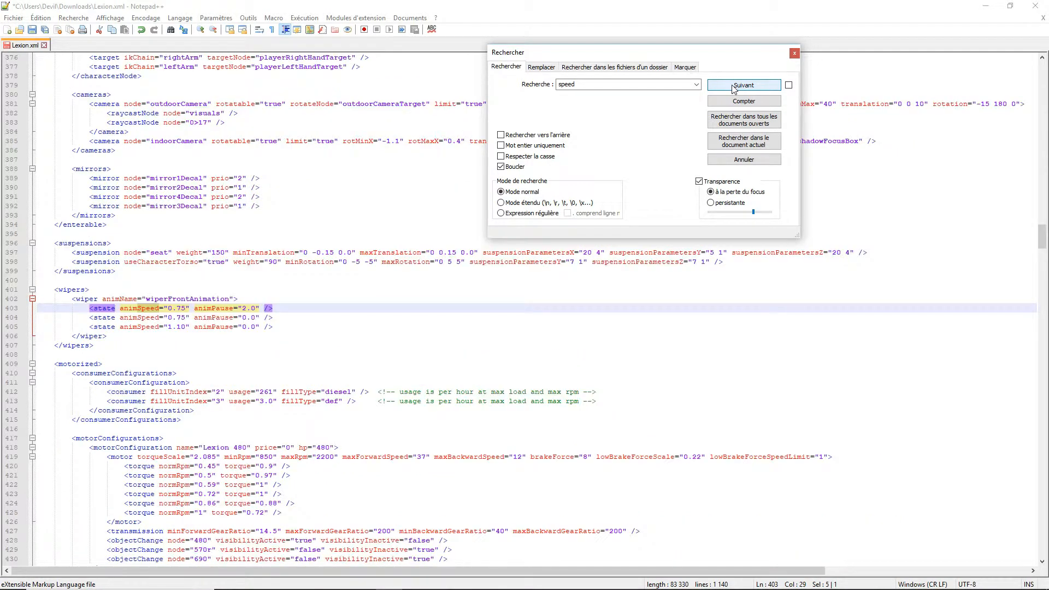
pyautogui.click(734, 89)
pyautogui.click(734, 89)
pyautogui.click(734, 89)
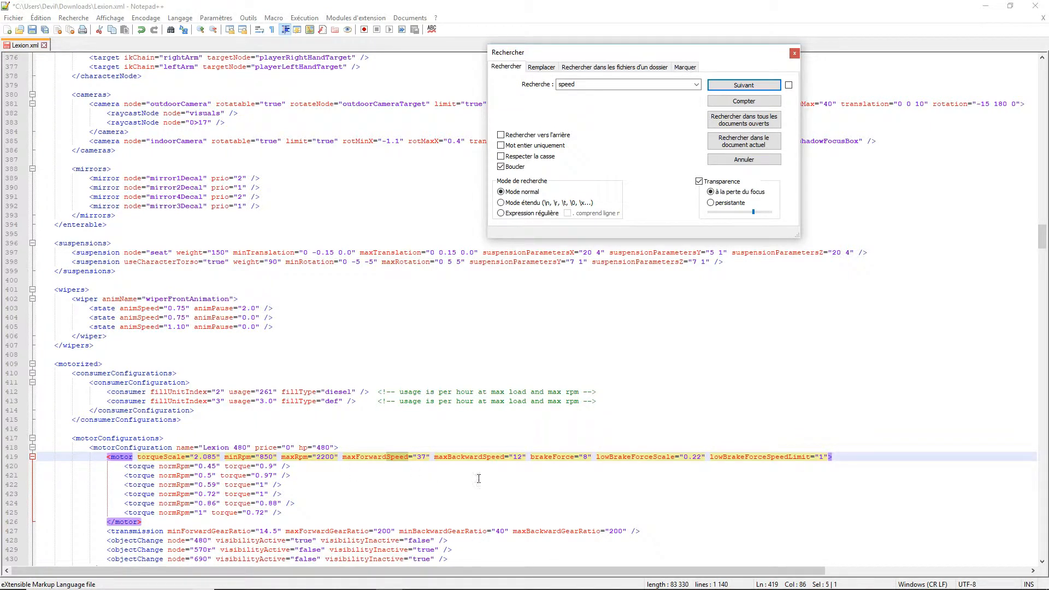
# - Examine the motor configurations and highlight the maxForwardSpeed attribute of the Lexion 480 motor
pyautogui.scroll(-3, 339, 309)
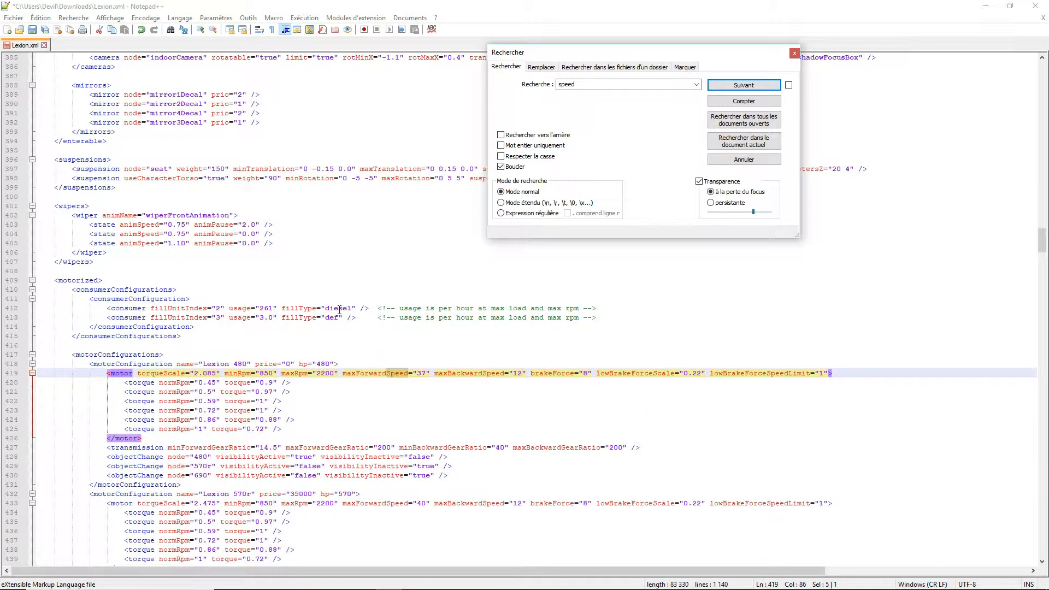
pyautogui.scroll(-6, 340, 309)
pyautogui.scroll(5, 340, 309)
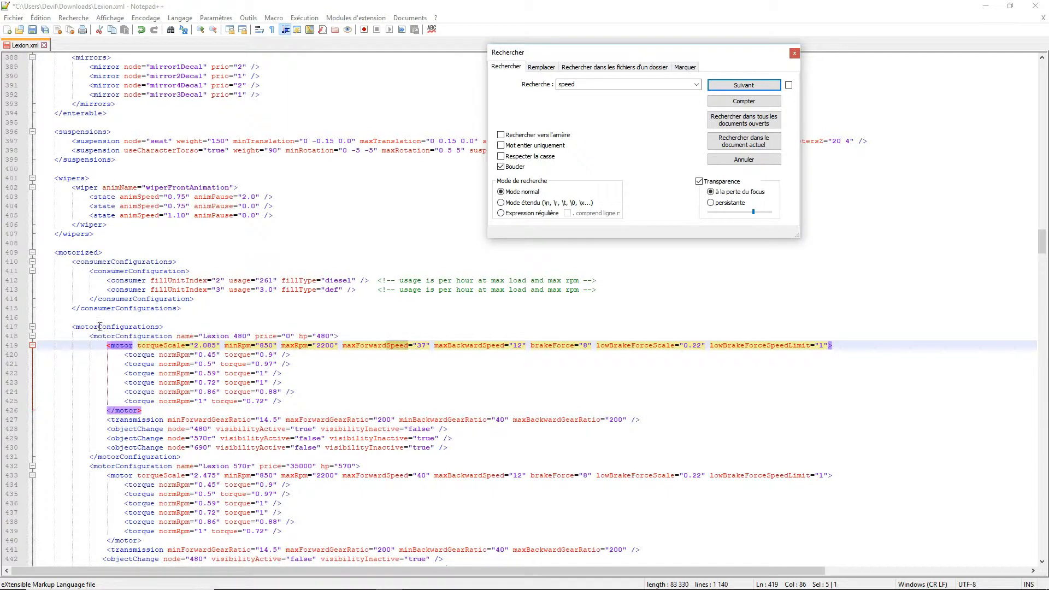
pyautogui.click(427, 344)
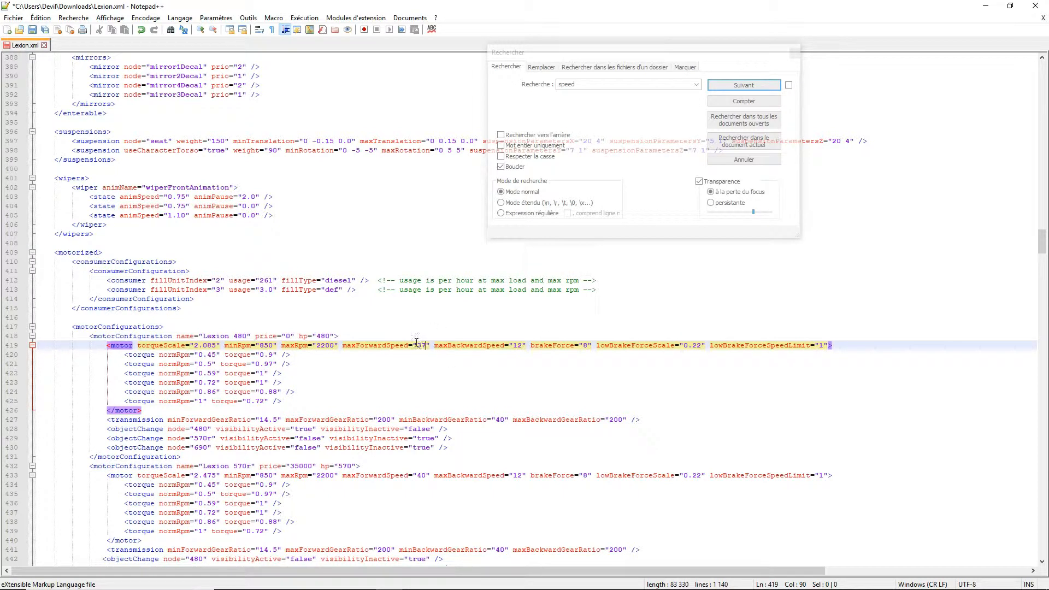
pyautogui.moveTo(341, 346); pyautogui.dragTo(430, 348)
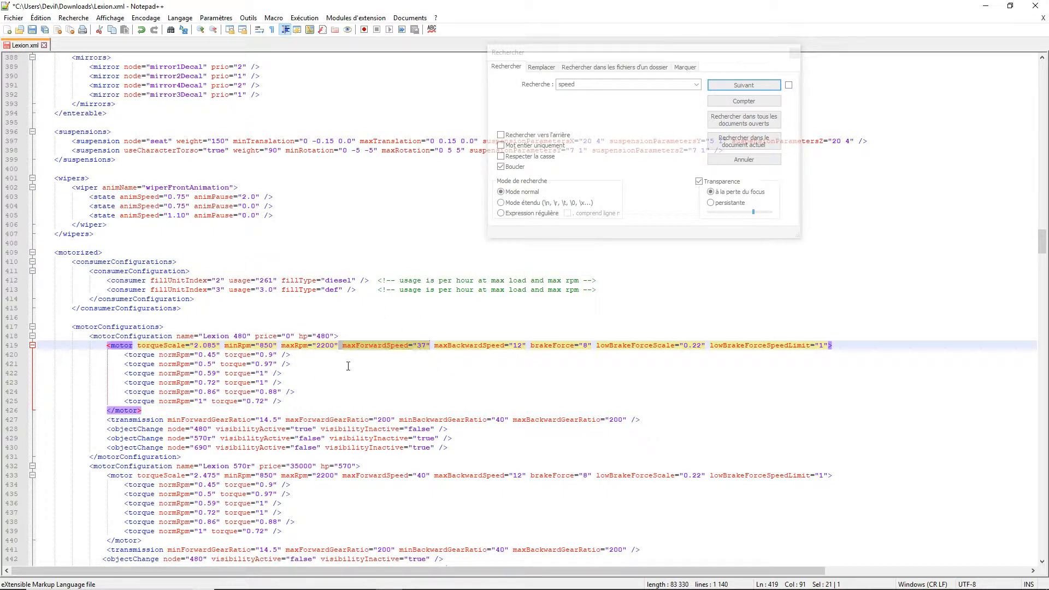
# - Save the modified Lexion.xml and close the editor along with its search window
pyautogui.click(795, 53)
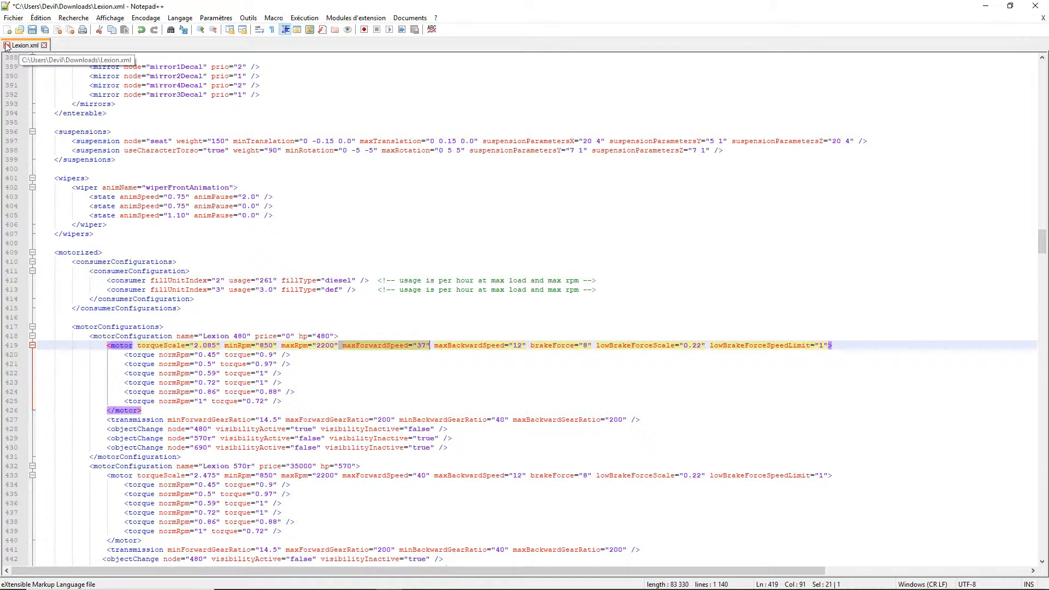
pyautogui.click(32, 31)
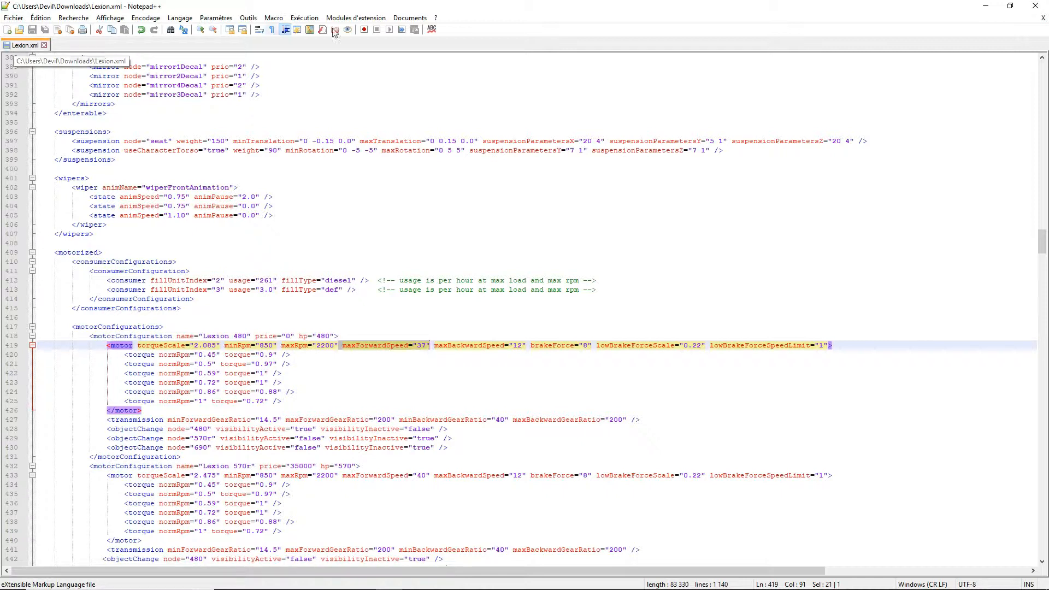
pyautogui.click(1036, 6)
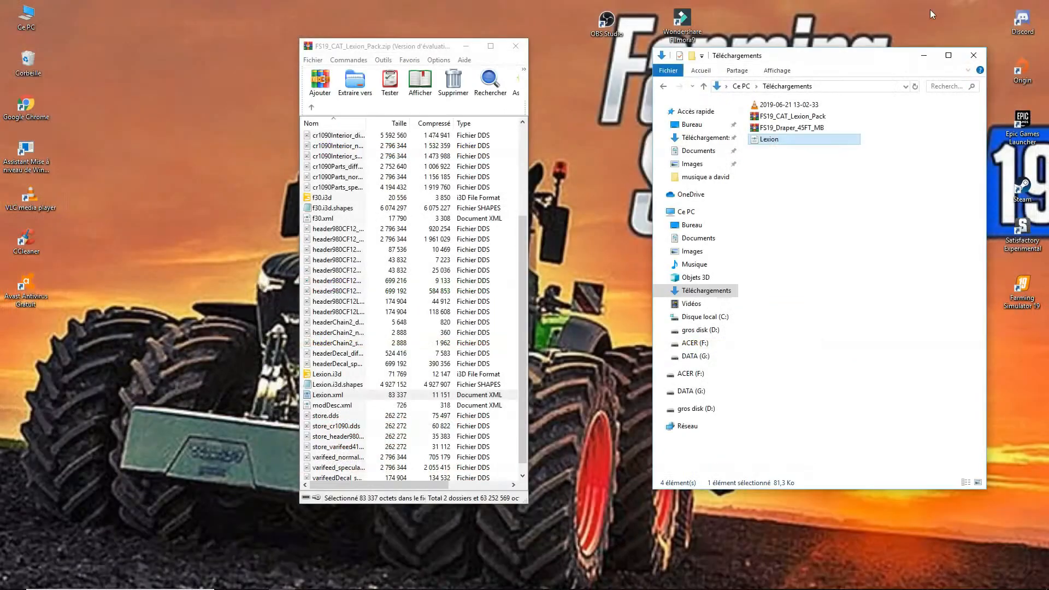
# - Reopen the FS19_CAT_Lexion_Pack archive from Téléchargements in WinRAR and dismiss the licence purchase notice
pyautogui.click(515, 46)
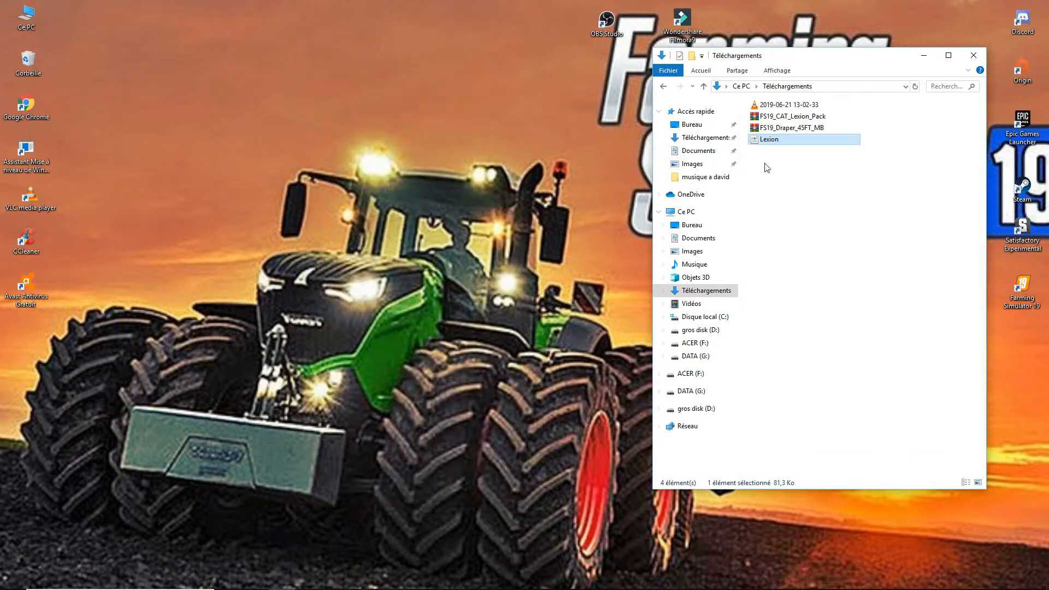
pyautogui.doubleClick(770, 117)
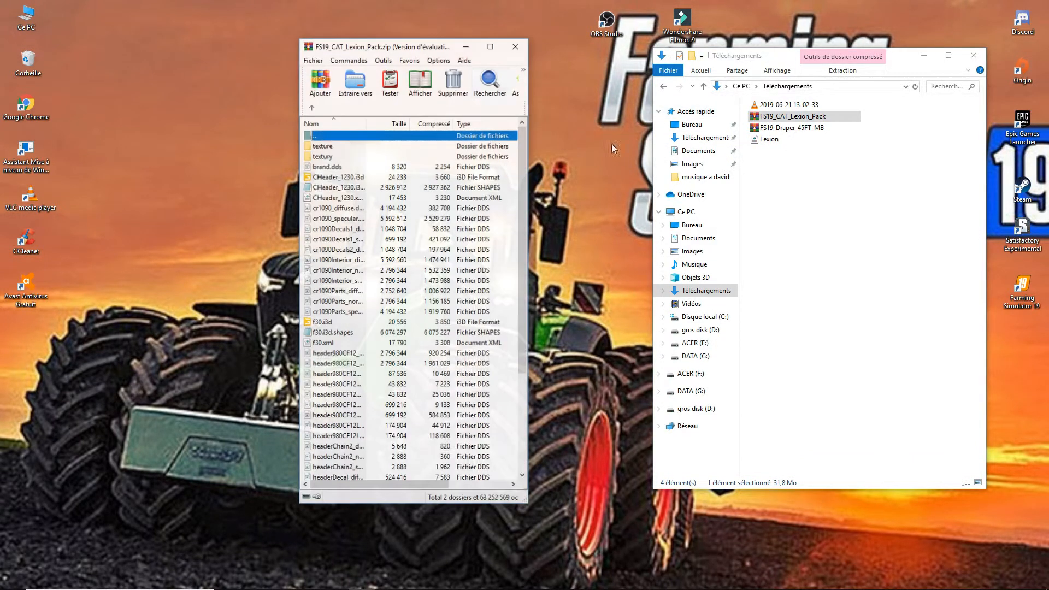
pyautogui.moveTo(424, 51); pyautogui.dragTo(420, 49)
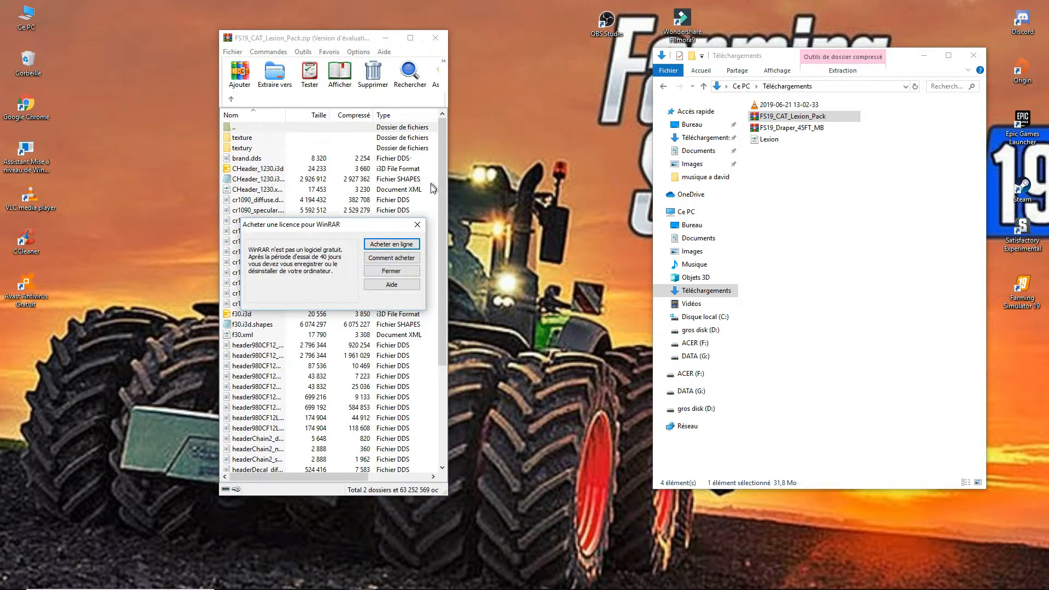
pyautogui.click(417, 225)
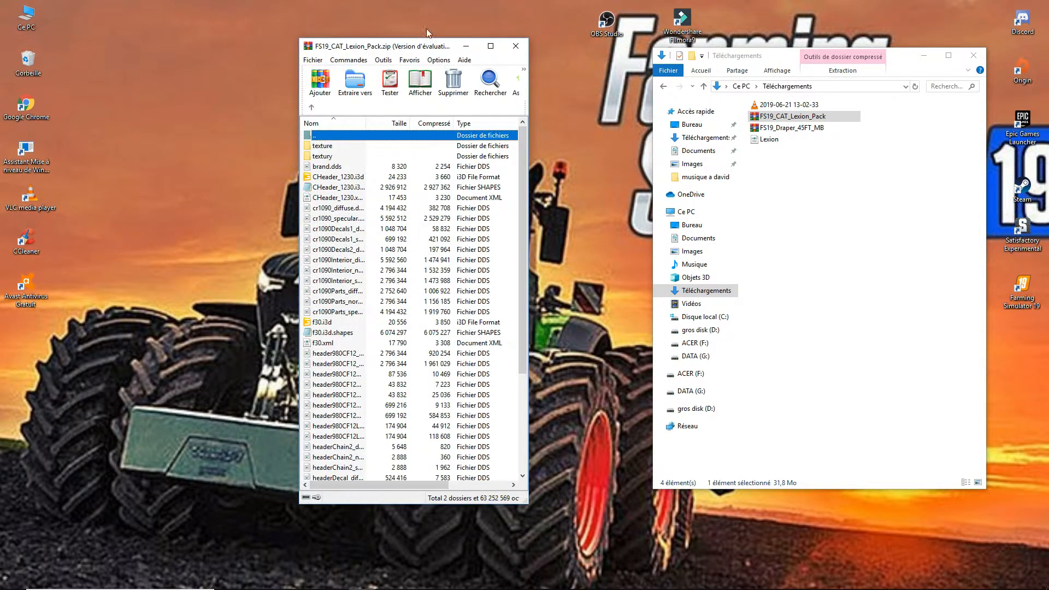
# - Add the modified Lexion file from Téléchargements to the FS19_CAT_Lexion_Pack archive with the default settings and close the archive
pyautogui.moveTo(386, 47); pyautogui.dragTo(208, 10)
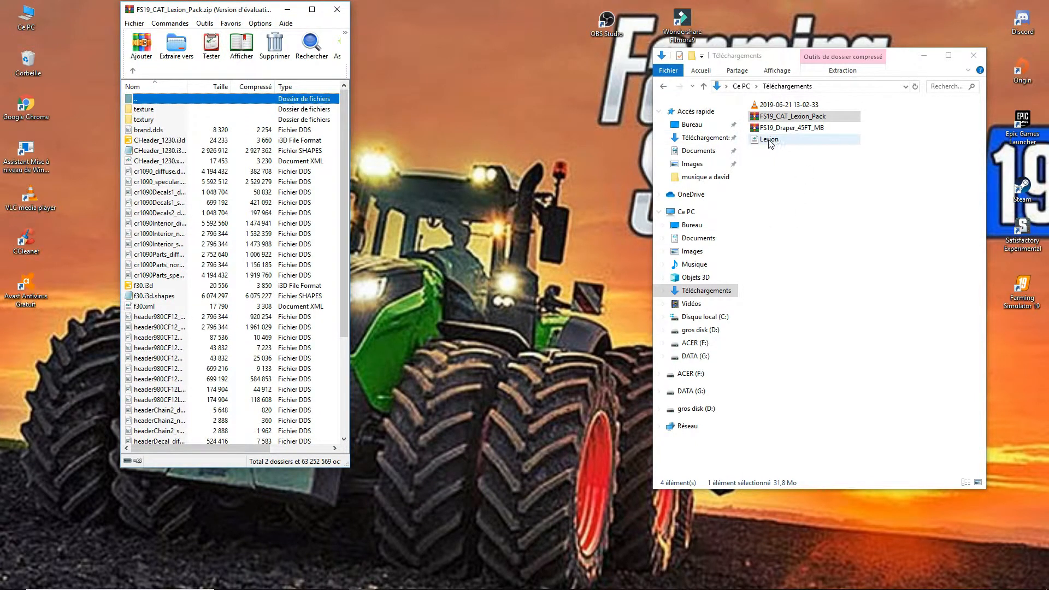
pyautogui.moveTo(769, 141); pyautogui.dragTo(242, 253)
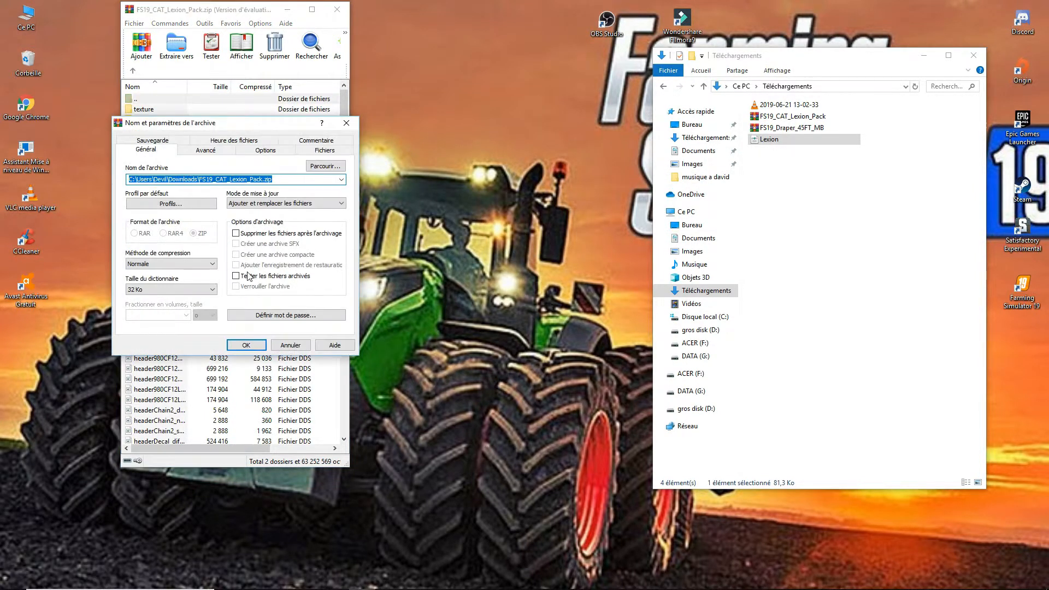
pyautogui.click(246, 345)
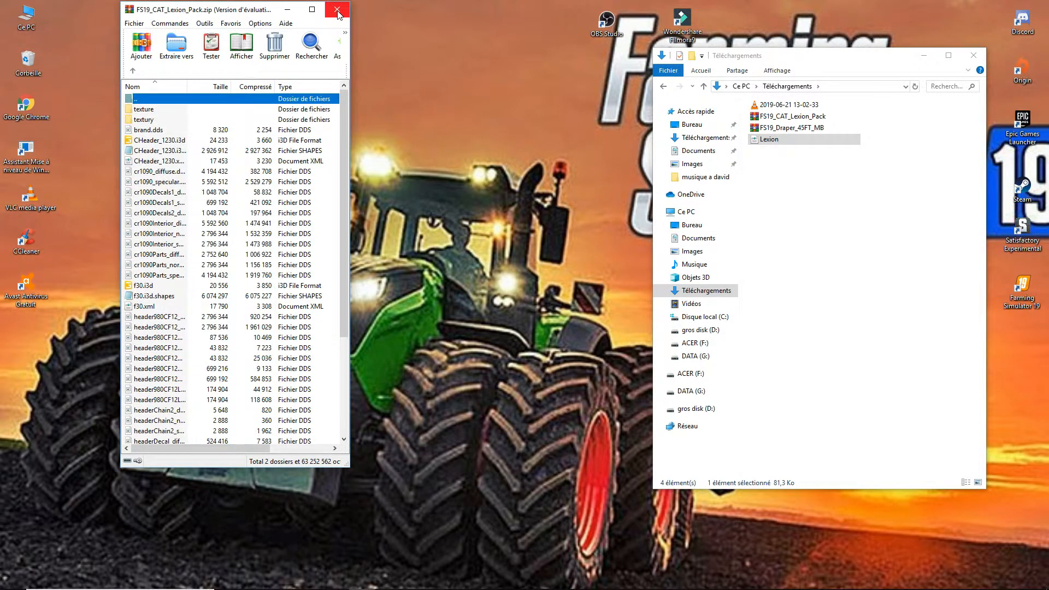
pyautogui.click(337, 9)
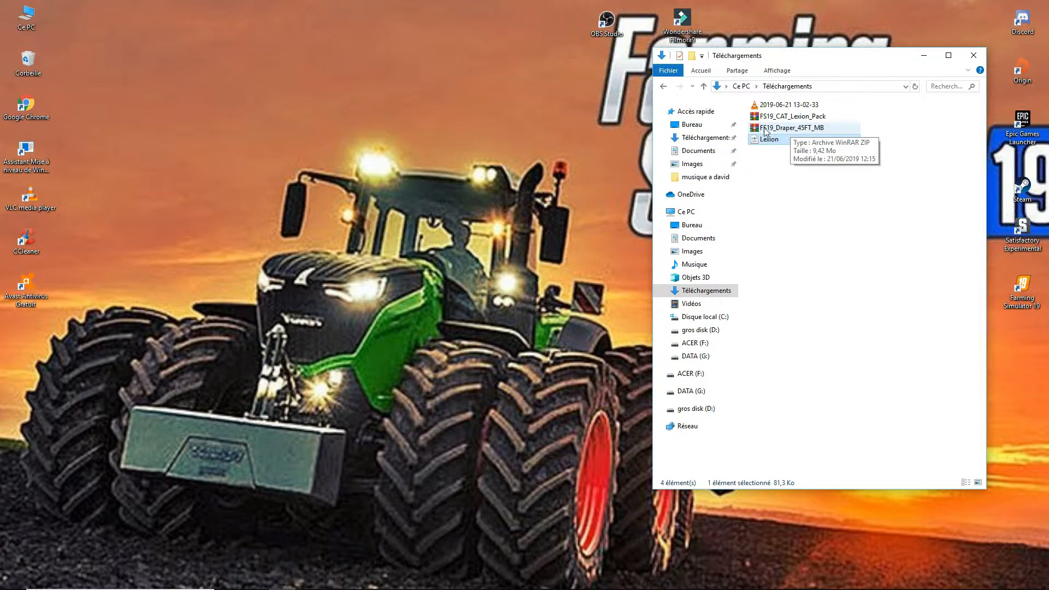
# - Open the FS19_Draper_45FT_MB archive, dismiss the licence purchase notice and extract draper3162.xml to the desktop
pyautogui.click(787, 129)
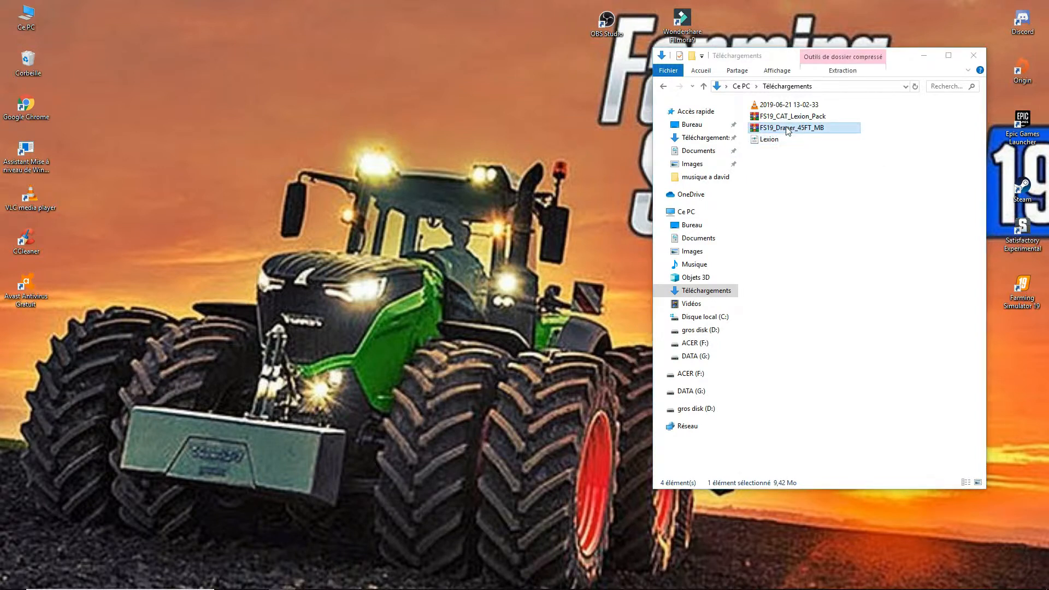
pyautogui.doubleClick(788, 129)
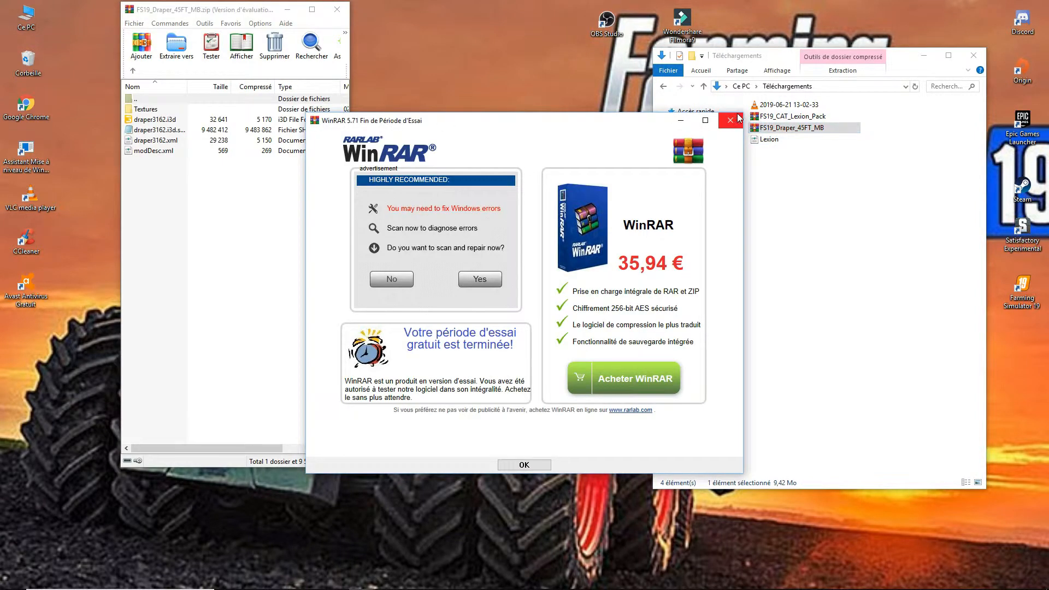
pyautogui.click(731, 120)
pyautogui.moveTo(226, 13); pyautogui.dragTo(844, 47)
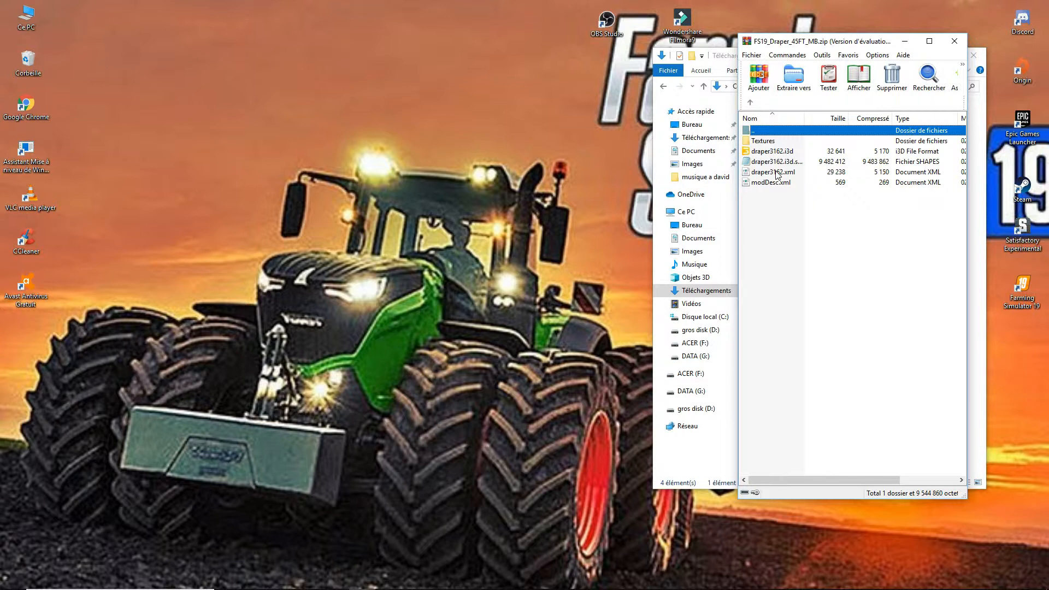
pyautogui.moveTo(776, 174); pyautogui.dragTo(417, 163)
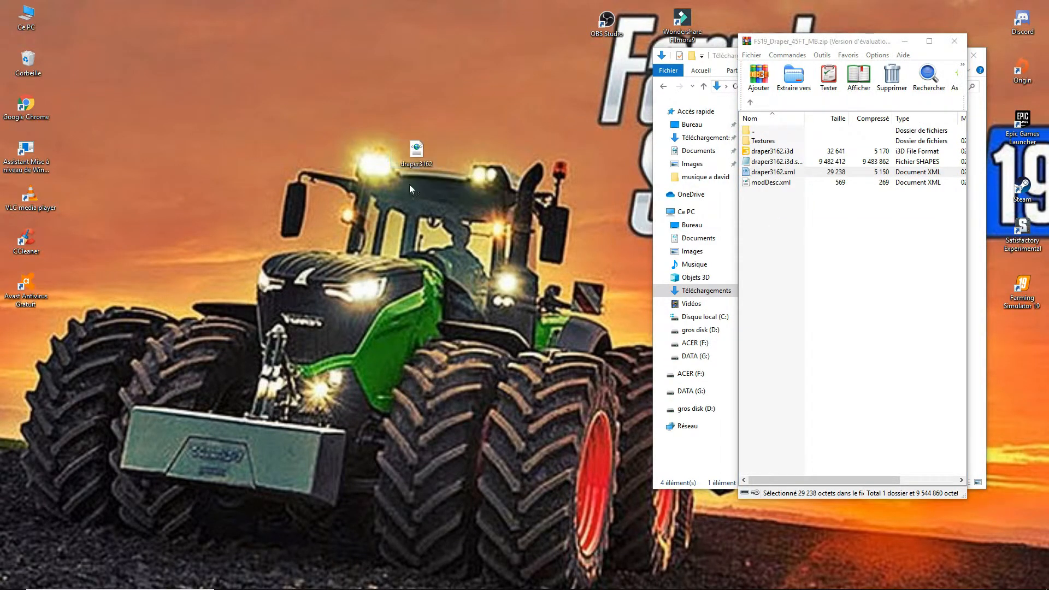
# - Open the extracted draper3162.xml in Notepad++ and highlight the price line in its store data
pyautogui.rightClick(416, 149)
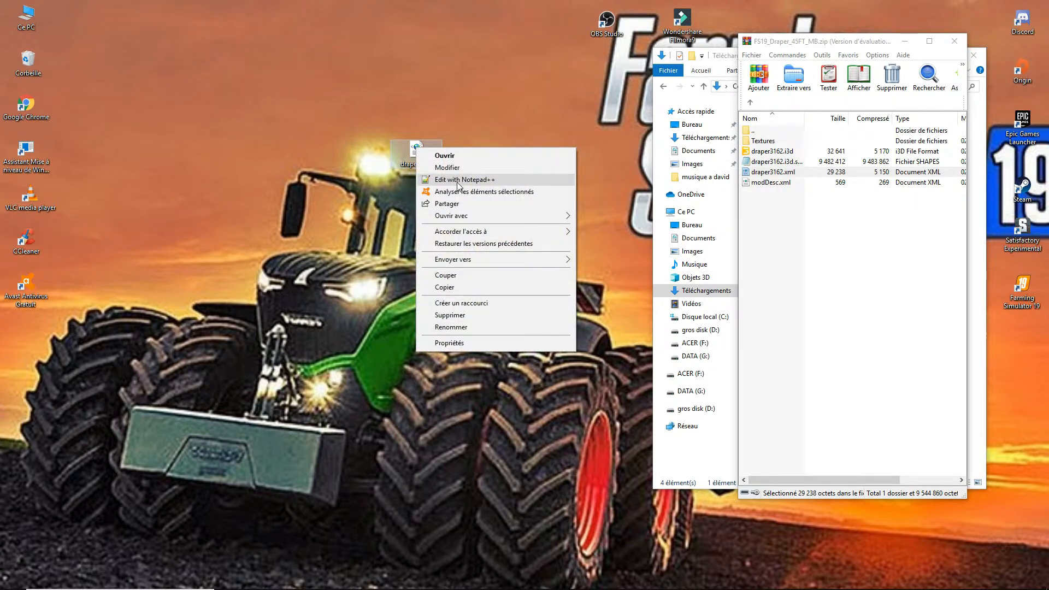
pyautogui.click(458, 182)
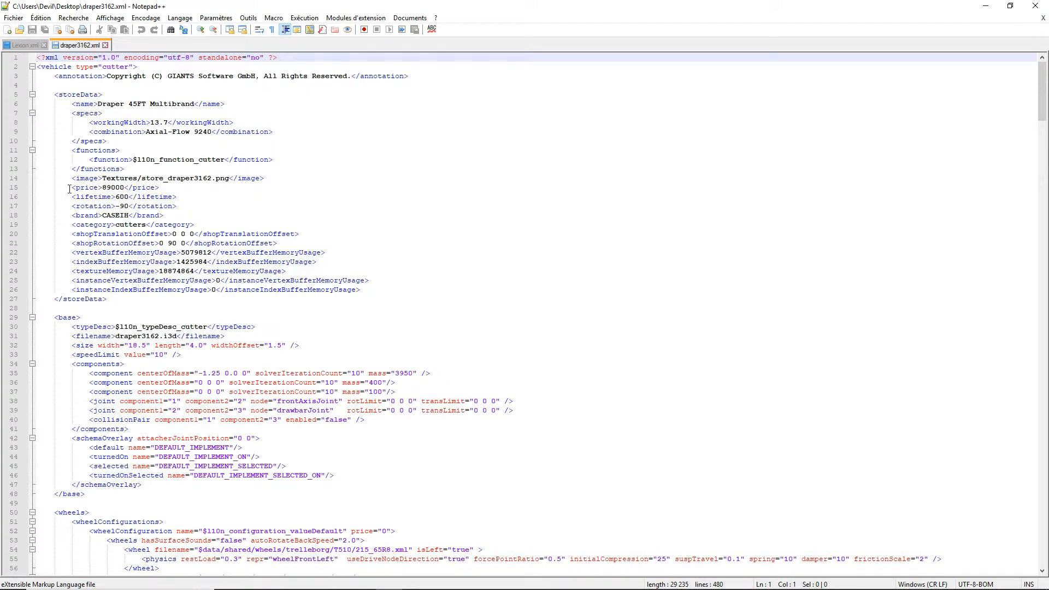
pyautogui.moveTo(70, 189); pyautogui.dragTo(159, 189)
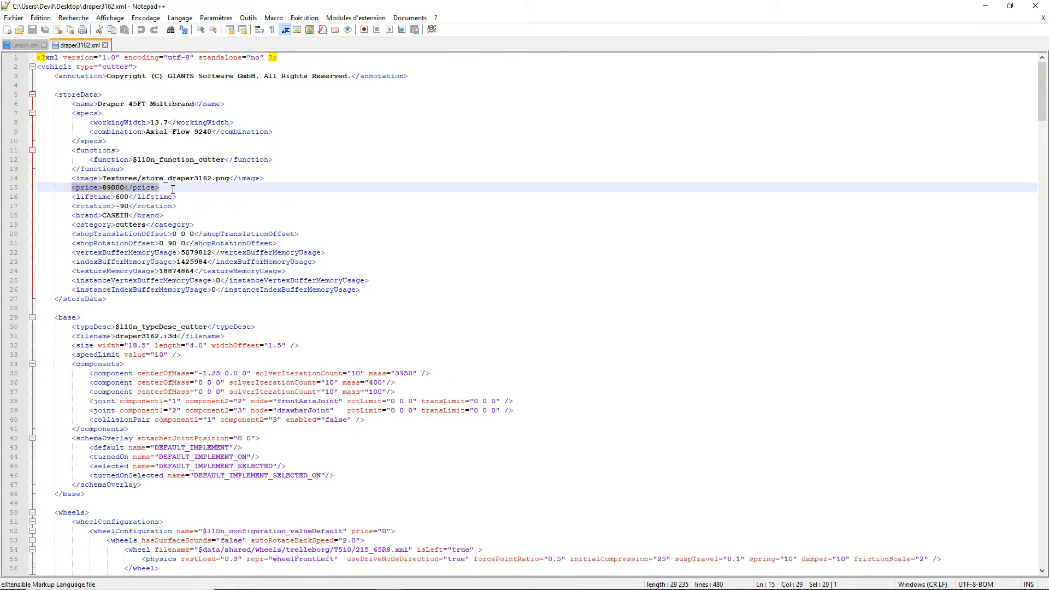
pyautogui.click(124, 188)
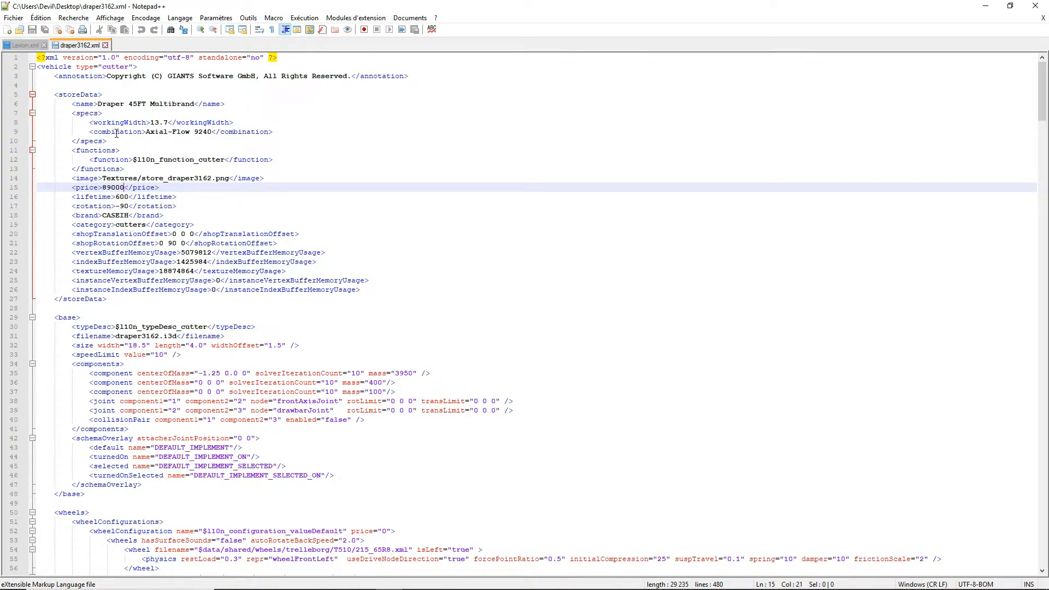
pyautogui.moveTo(67, 187); pyautogui.dragTo(185, 191)
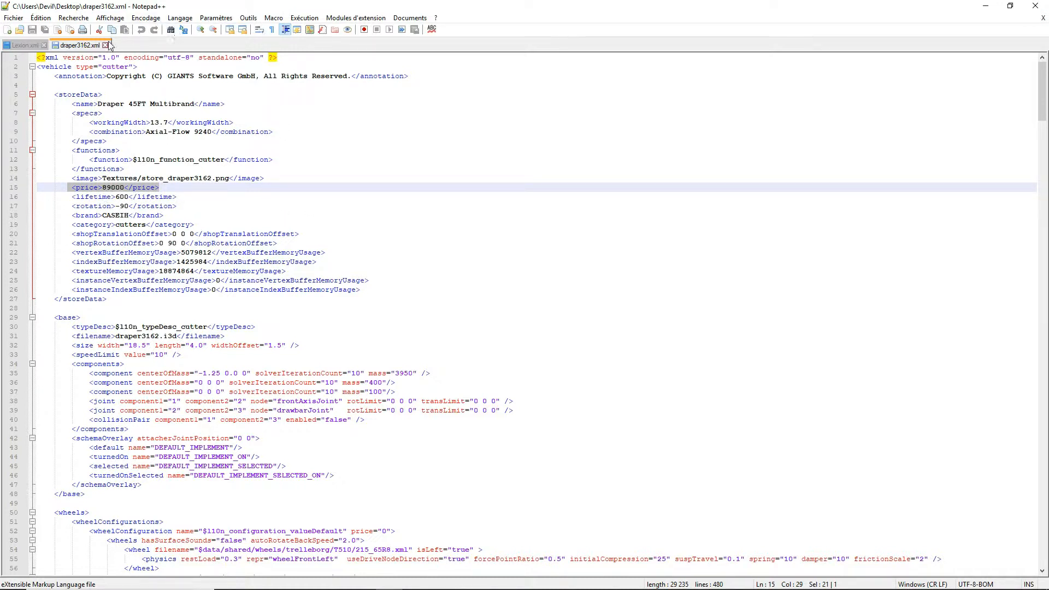
pyautogui.click(171, 30)
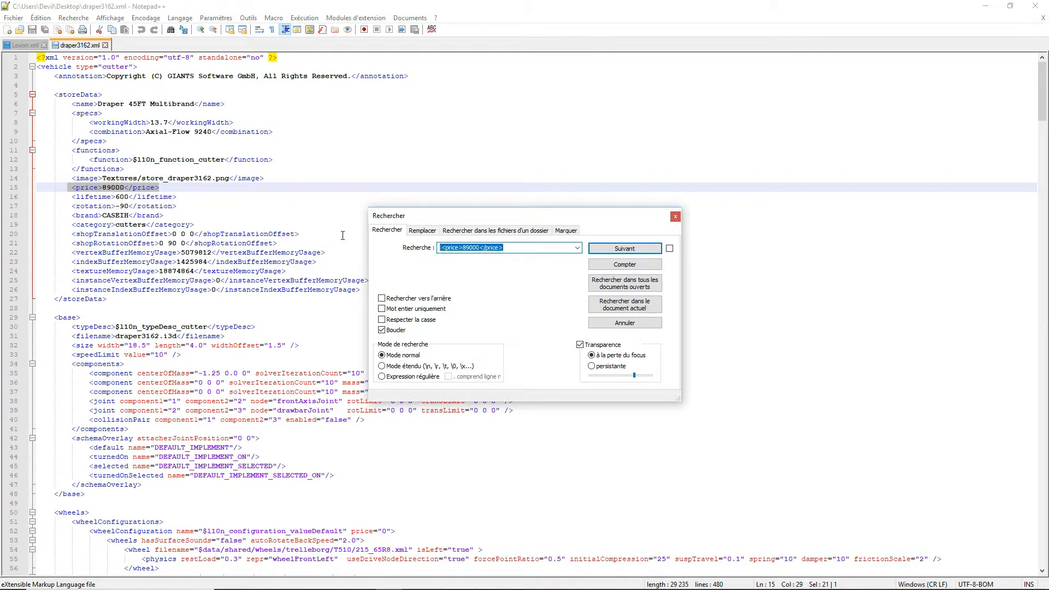
pyautogui.write('speed')
pyautogui.click(675, 216)
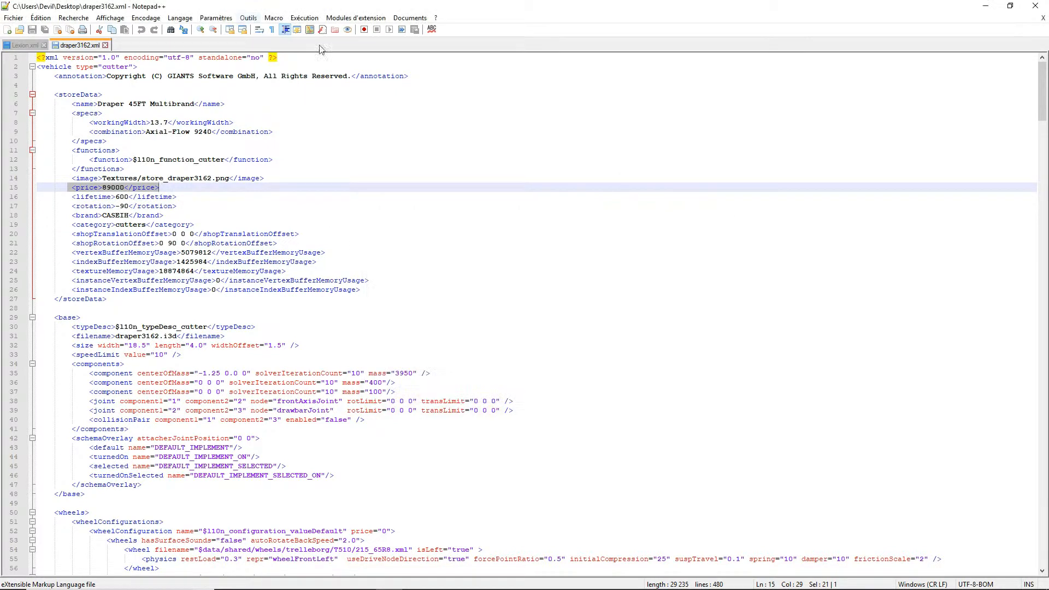
# - Search draper3162.xml for "speed" and set the speedLimit value on line 33 to 35
pyautogui.click(171, 30)
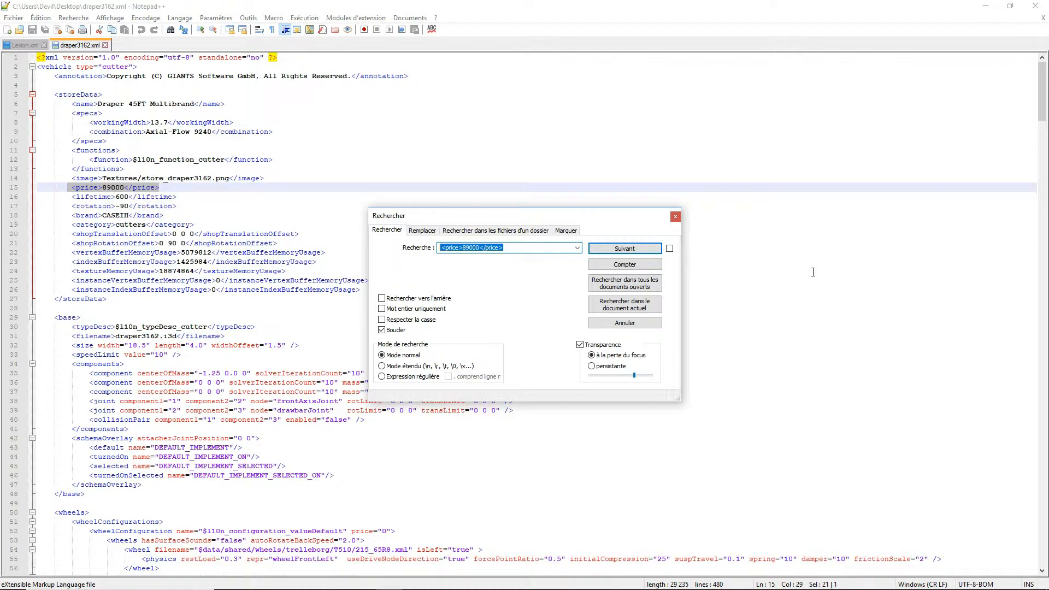
pyautogui.write('speed')
pyautogui.click(619, 249)
pyautogui.moveTo(567, 219); pyautogui.dragTo(756, 84)
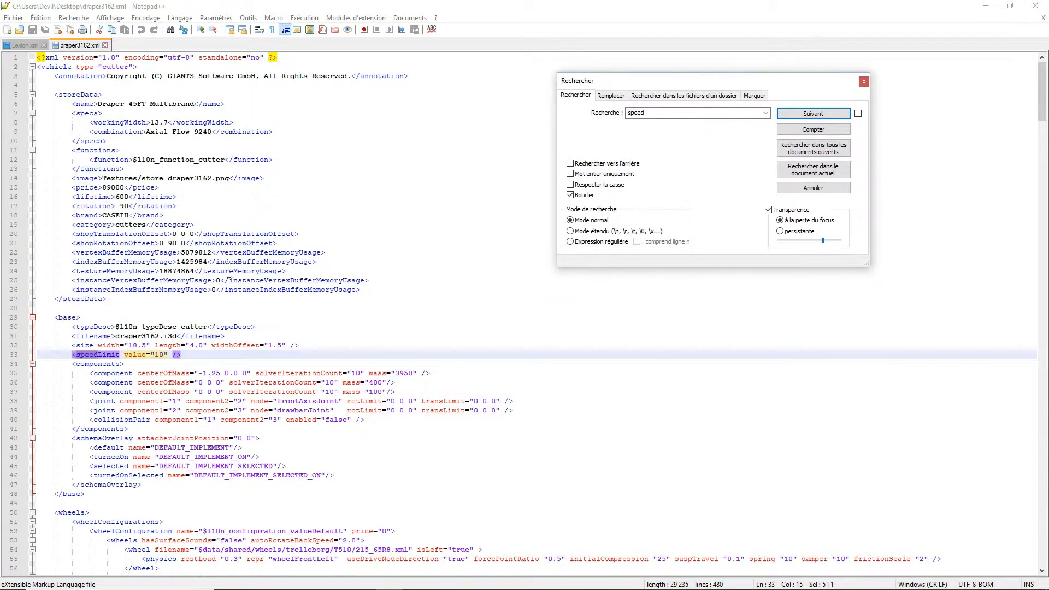
pyautogui.moveTo(70, 355); pyautogui.dragTo(188, 355)
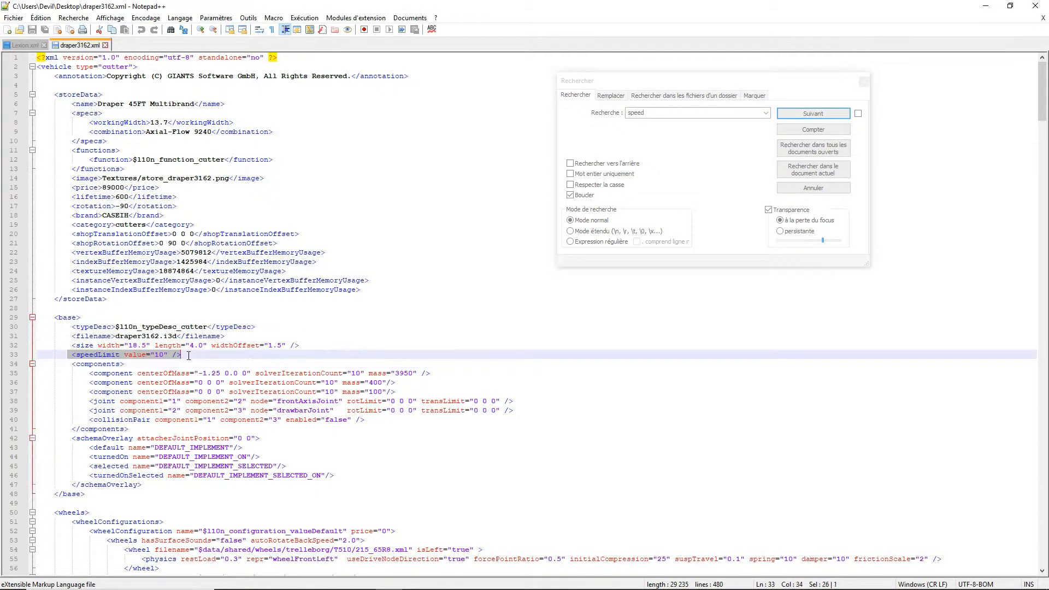
pyautogui.click(165, 355)
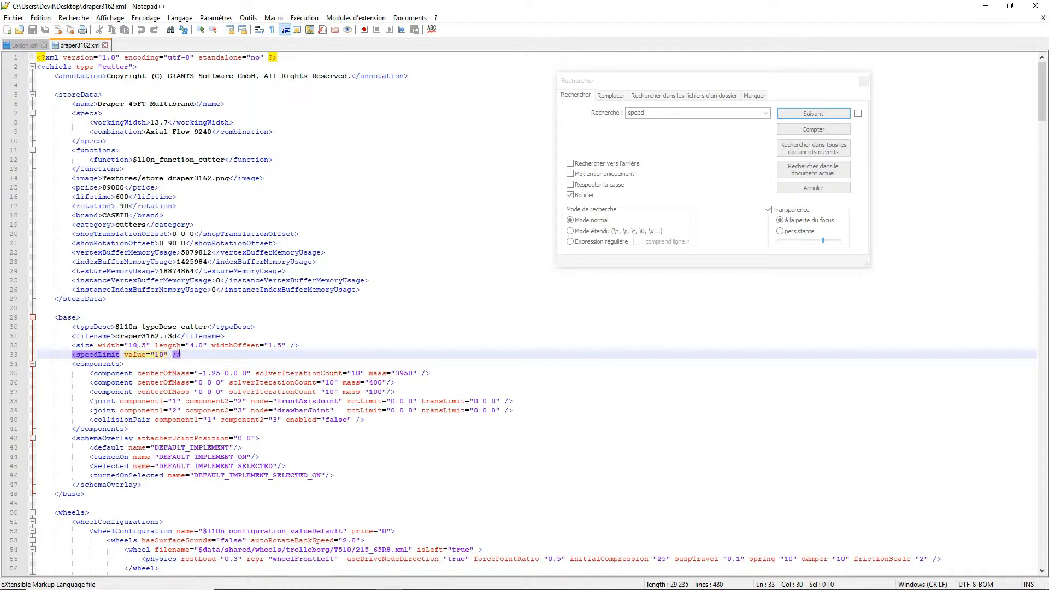
pyautogui.press('BackSpace')
pyautogui.press('BackSpace')
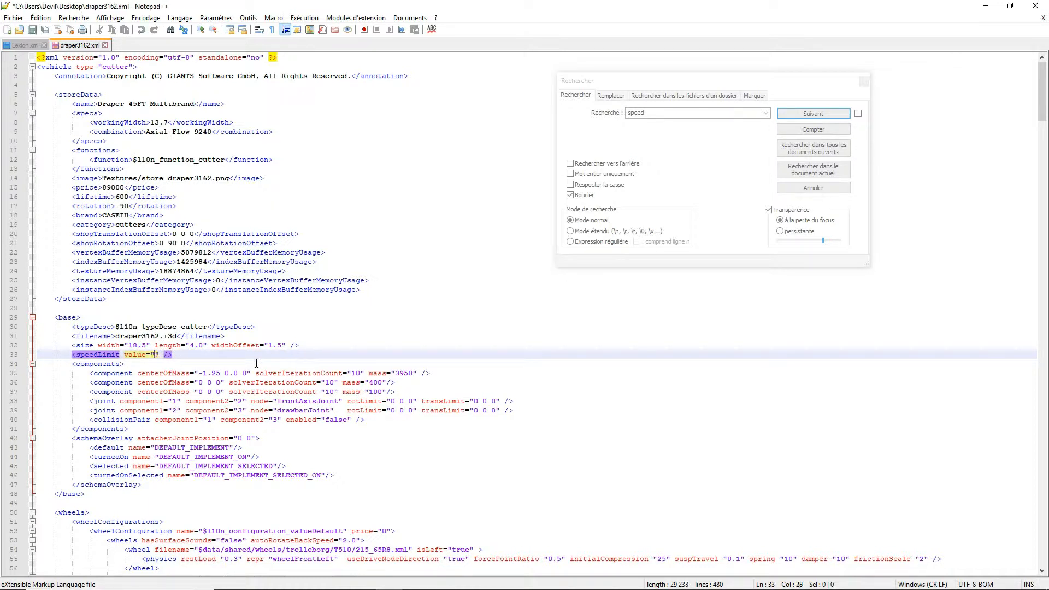
pyautogui.write('35')
# - Save draper3162.xml and close the search window and the editor
pyautogui.click(32, 29)
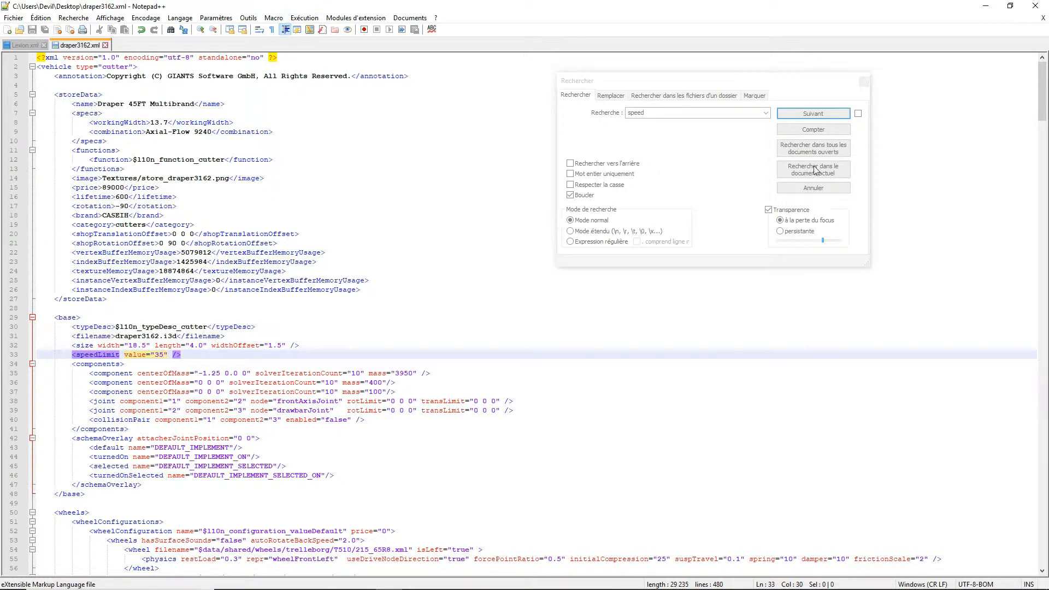
pyautogui.click(866, 81)
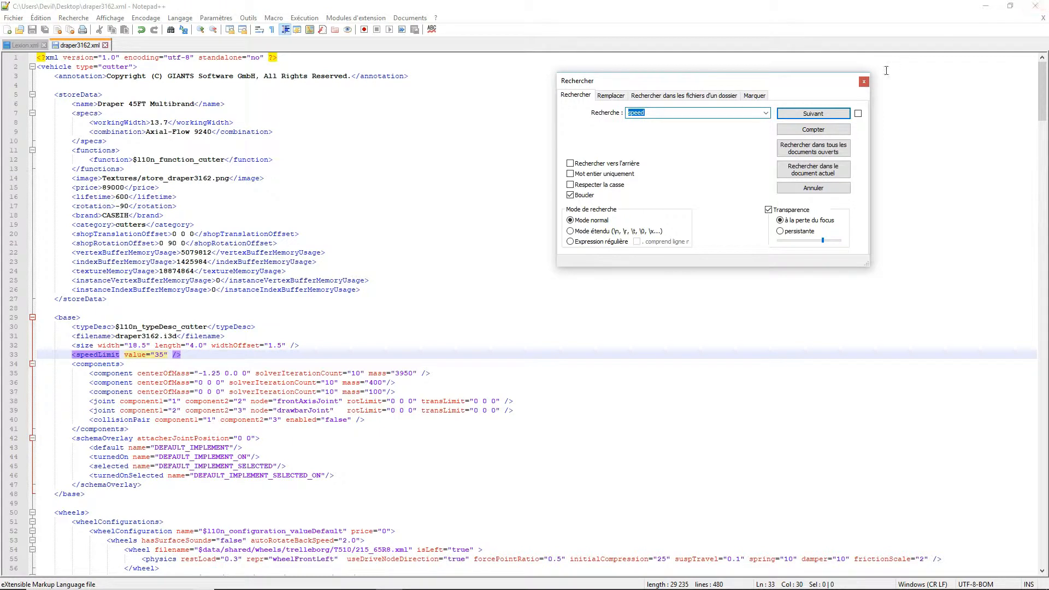
pyautogui.click(864, 82)
pyautogui.click(1037, 6)
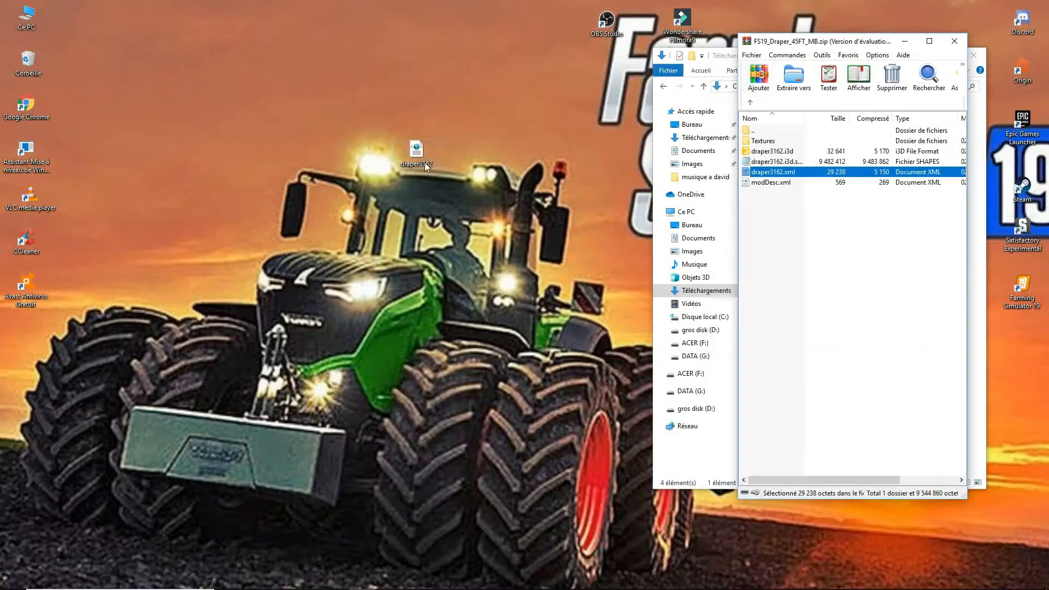
# - Add the edited draper3162.xml from the desktop back into the FS19_Draper_45FT_MB archive with the default settings and close the archive
pyautogui.moveTo(417, 154); pyautogui.dragTo(880, 260)
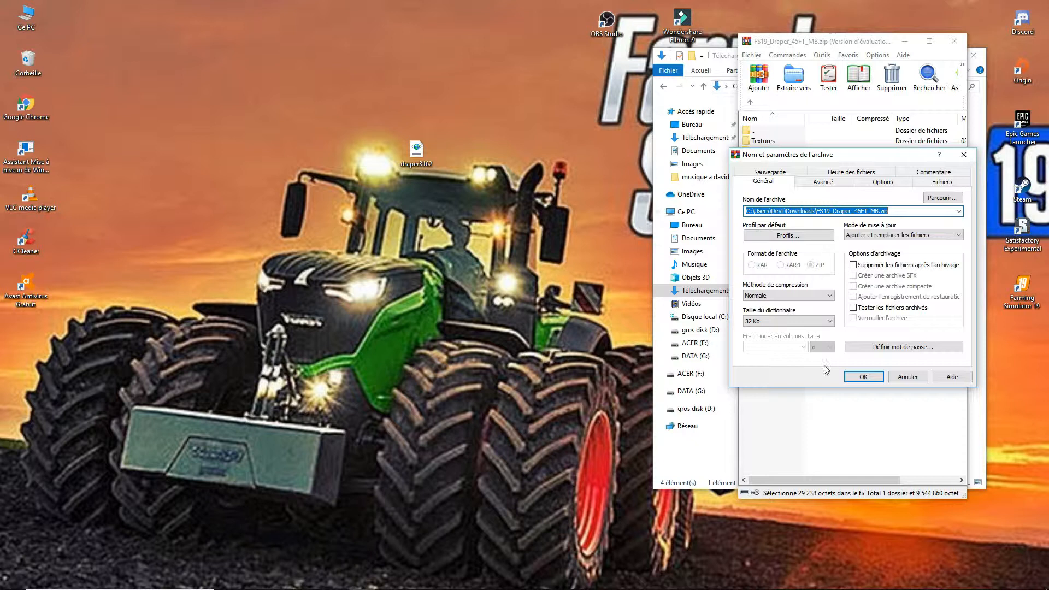
pyautogui.click(863, 377)
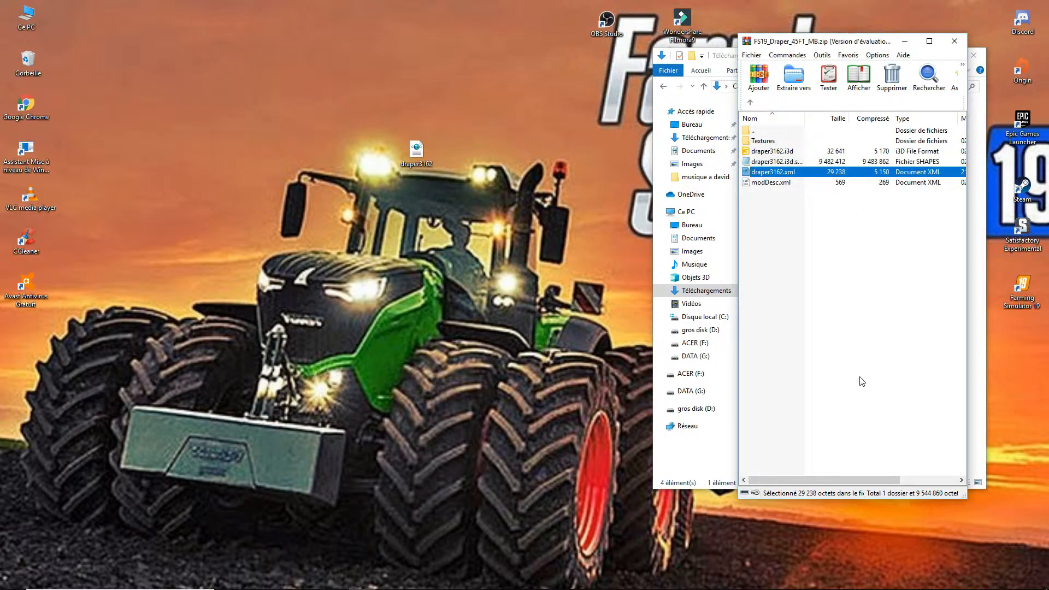
pyautogui.click(955, 41)
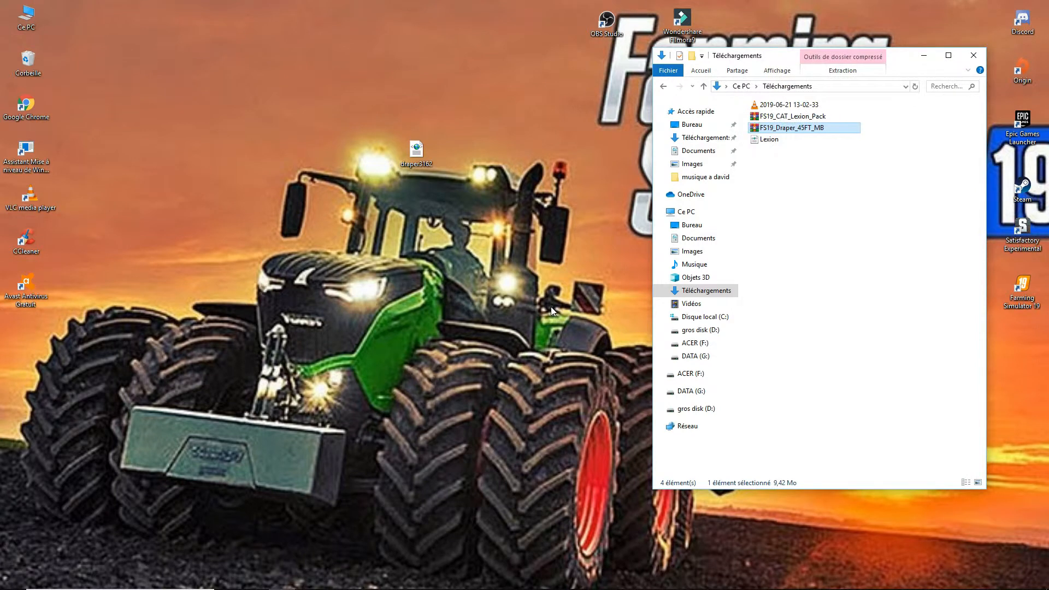